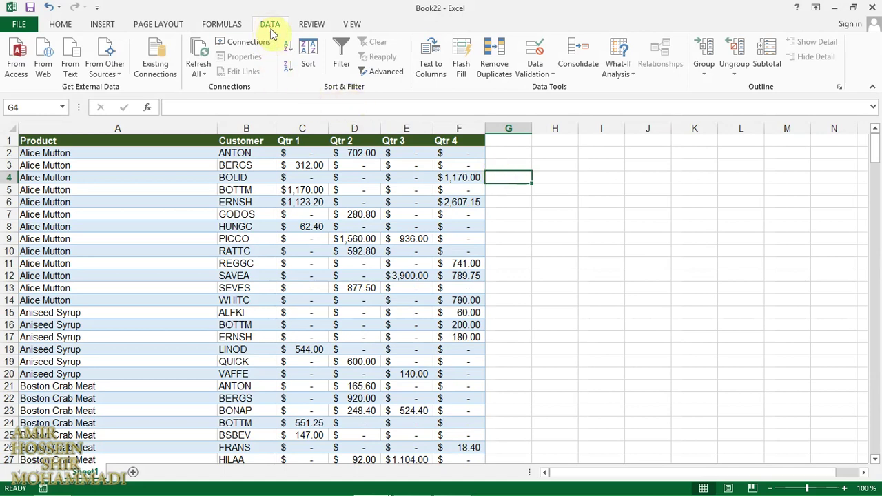
Step: Turn on Filter from the Data tab, then show the same Filter option under Home's Sort & Filter
left_click(342, 55)
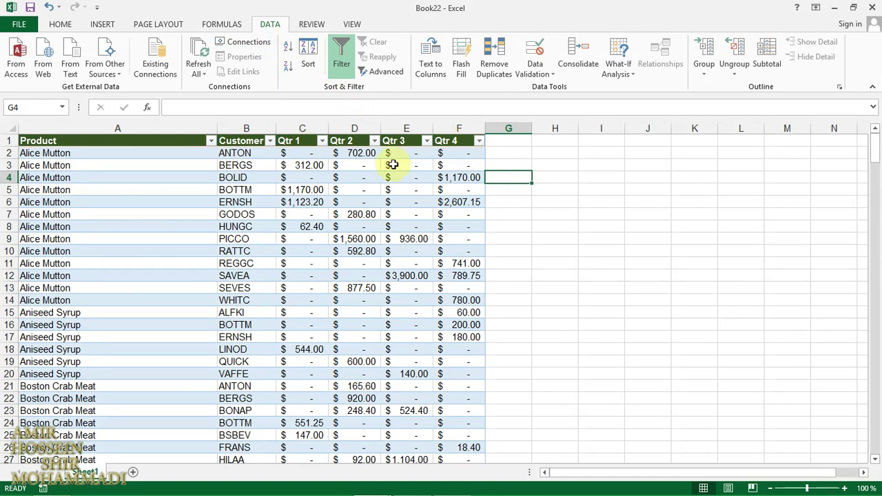
left_click(61, 26)
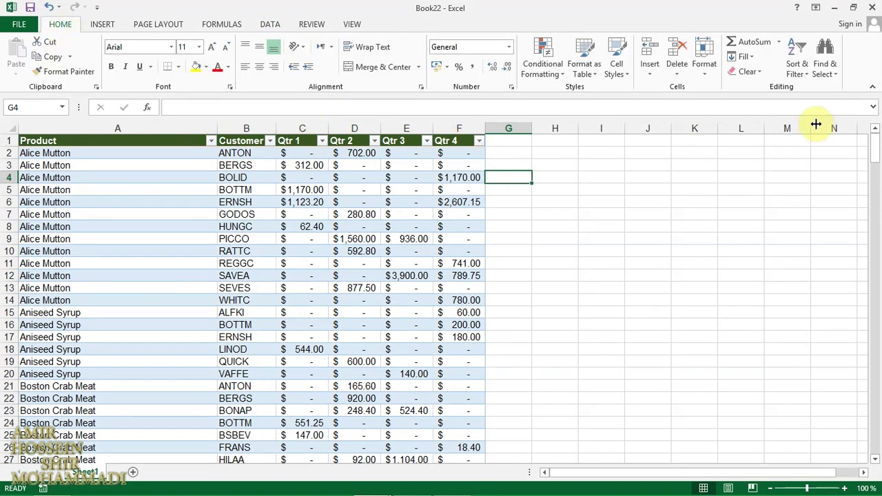
left_click(797, 73)
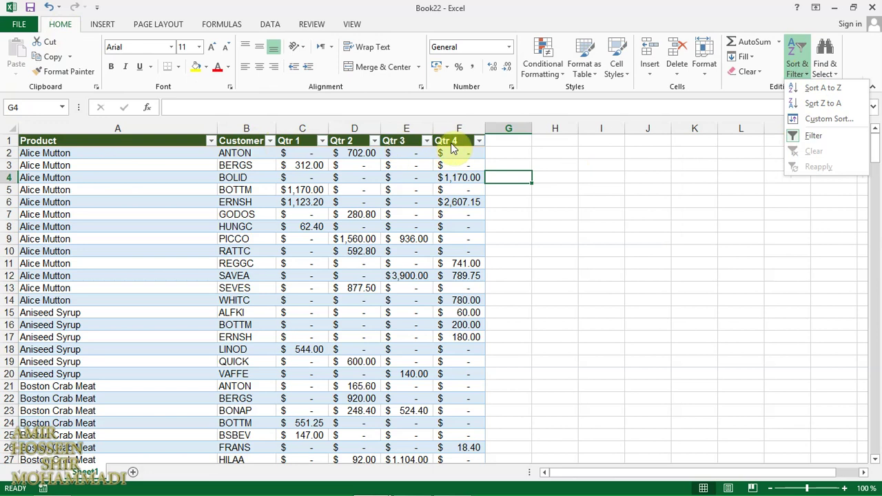
Step: Toggle table filtering off and back on from the Data tab, then open the Product filter list
left_click(267, 24)
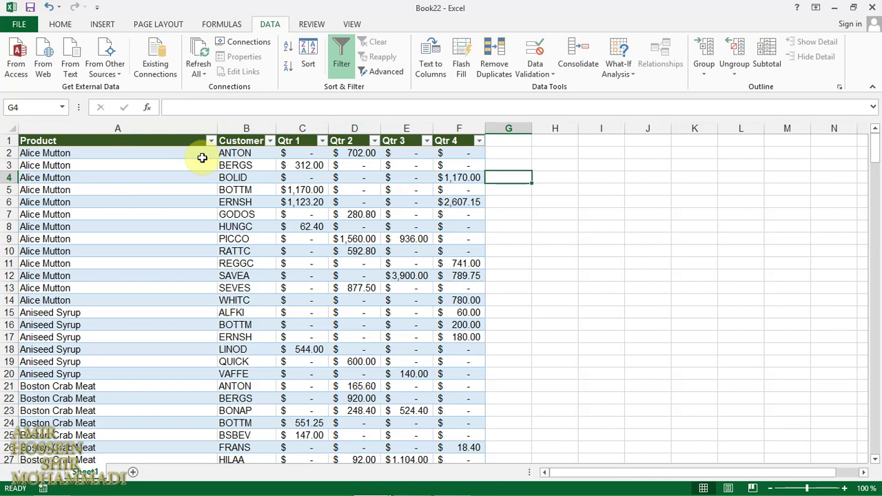
left_click(342, 57)
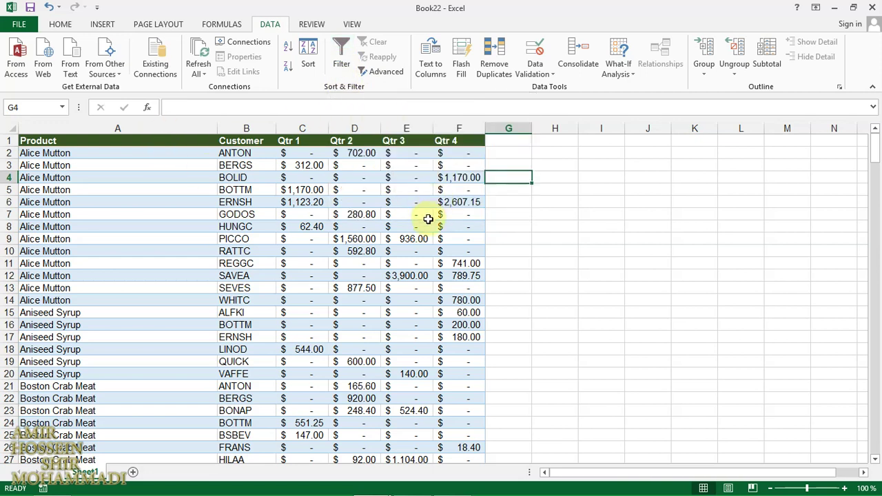
left_click(344, 55)
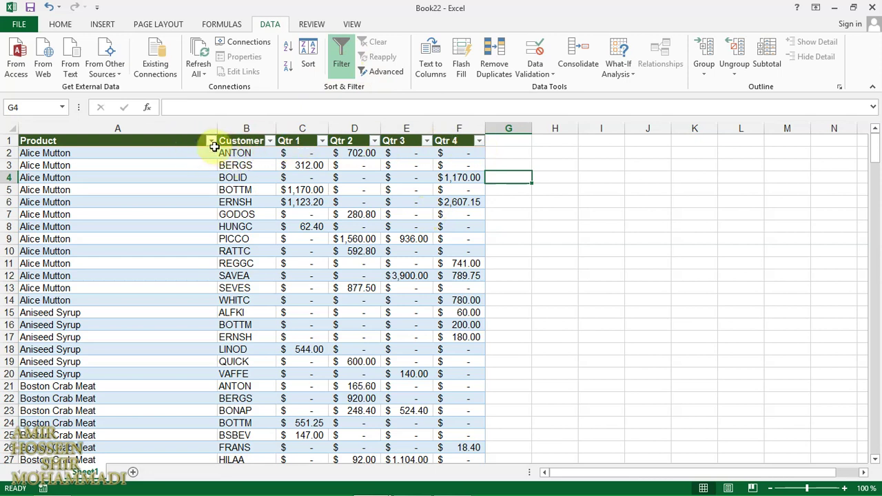
left_click(212, 142)
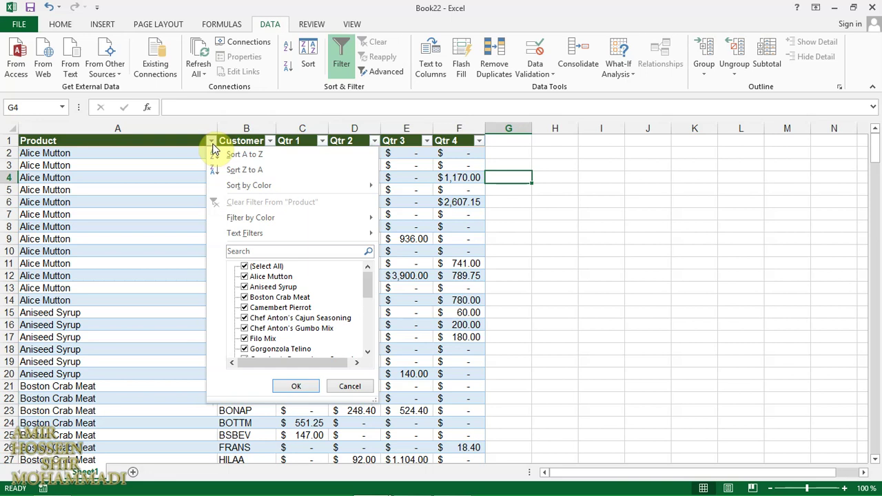
Step: Close the Product dropdown, select cells in rows 1, 5 and 10, then reopen Product's text filters
left_click(211, 142)
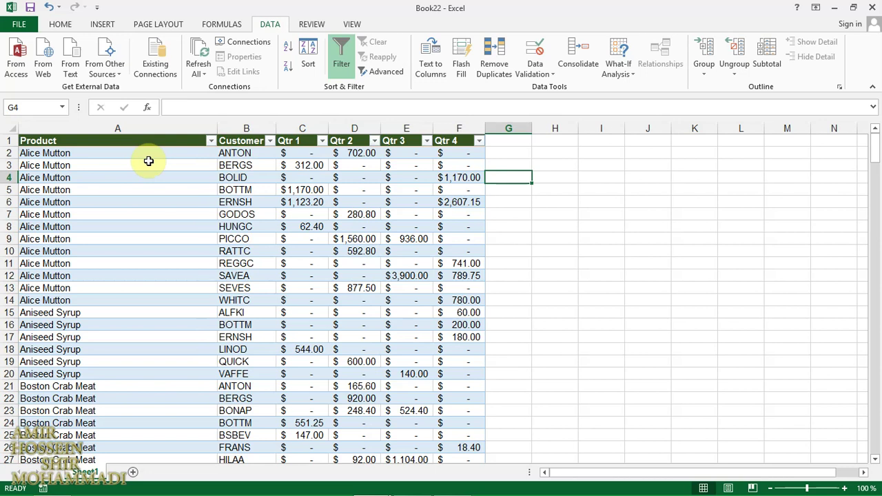
left_click(129, 137)
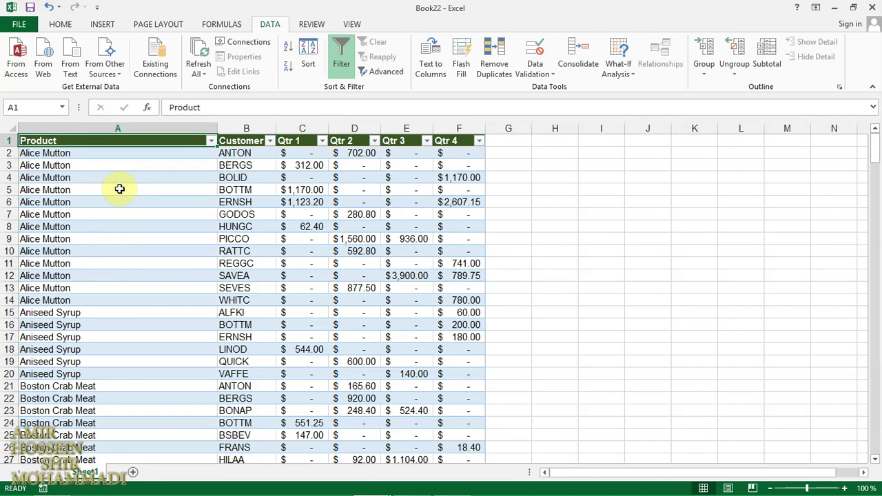
left_click_drag(63, 190, 471, 189)
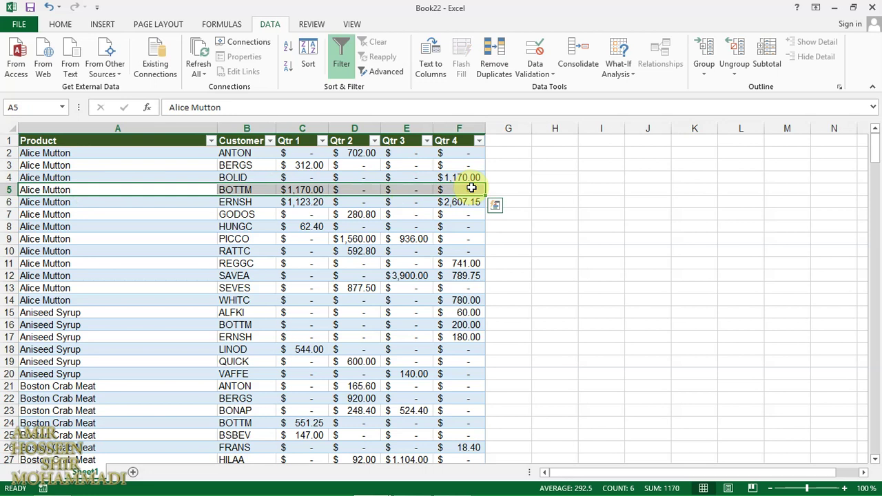
left_click(43, 250)
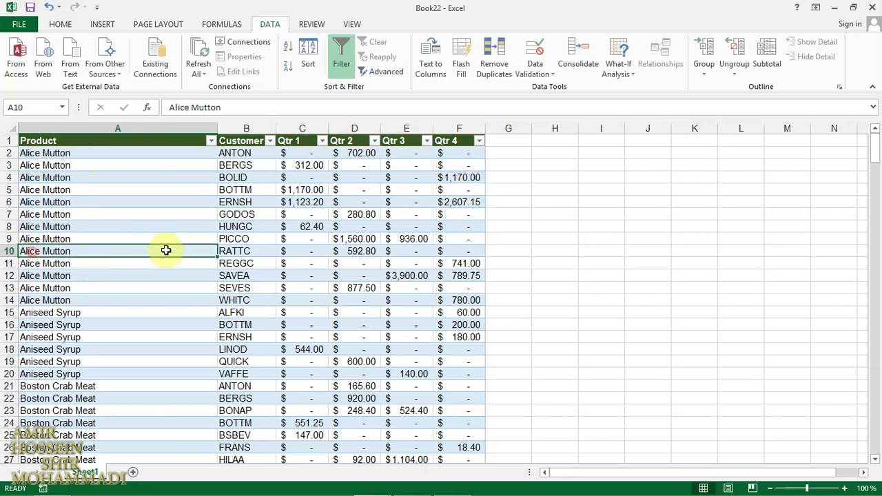
mouse_move(166, 250)
left_mouse_down()
mouse_move(469, 250)
mouse_move(118, 244)
mouse_move(130, 210)
left_mouse_up()
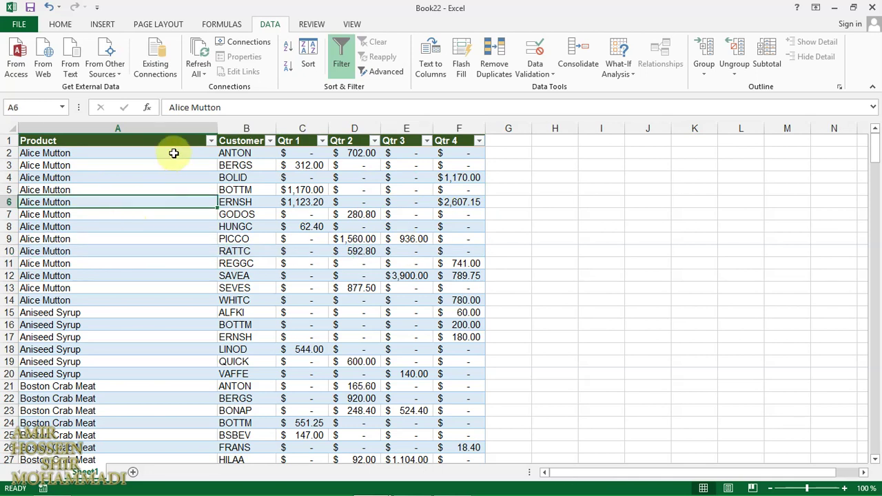
left_click(210, 140)
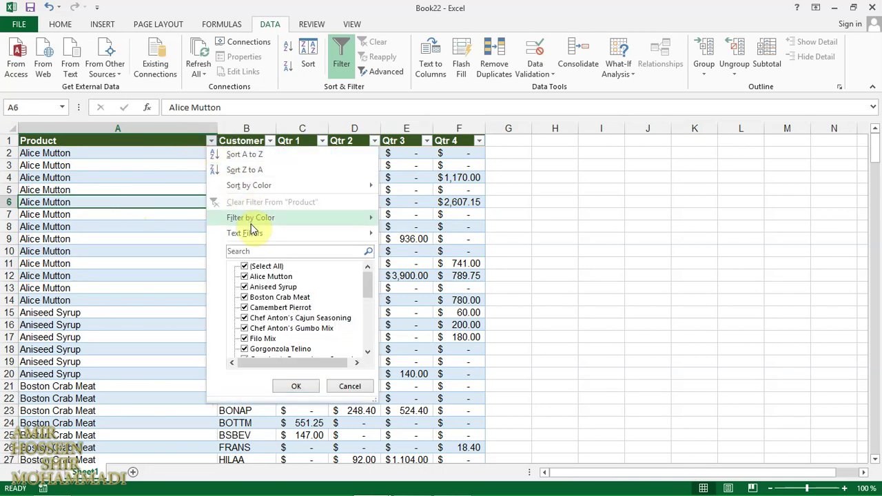
mouse_move(245, 233)
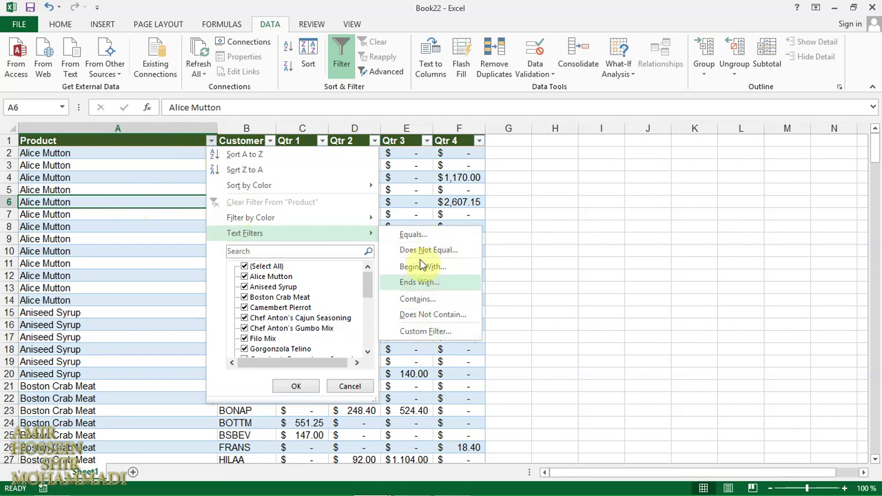
left_click(157, 201)
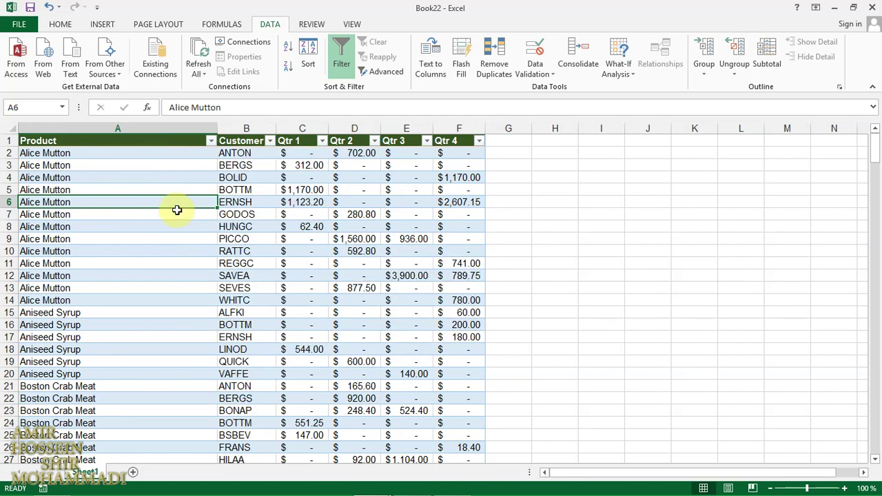
left_click(321, 142)
mouse_move(363, 232)
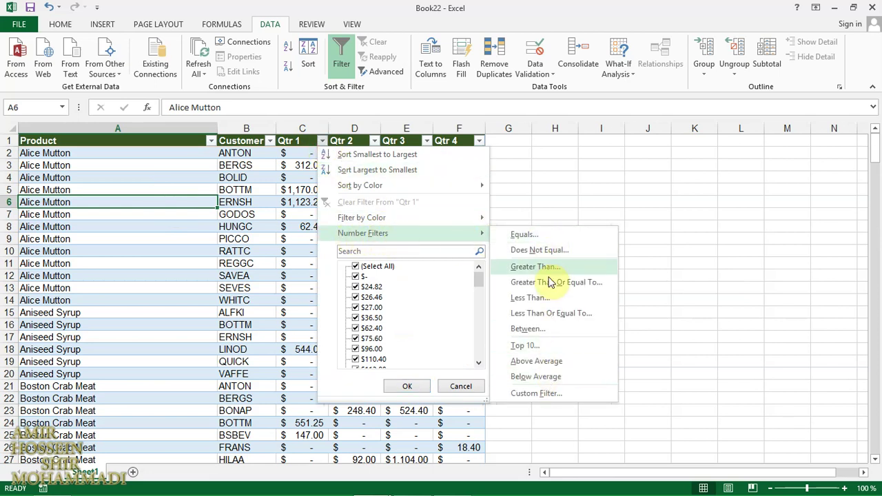
left_click(110, 198)
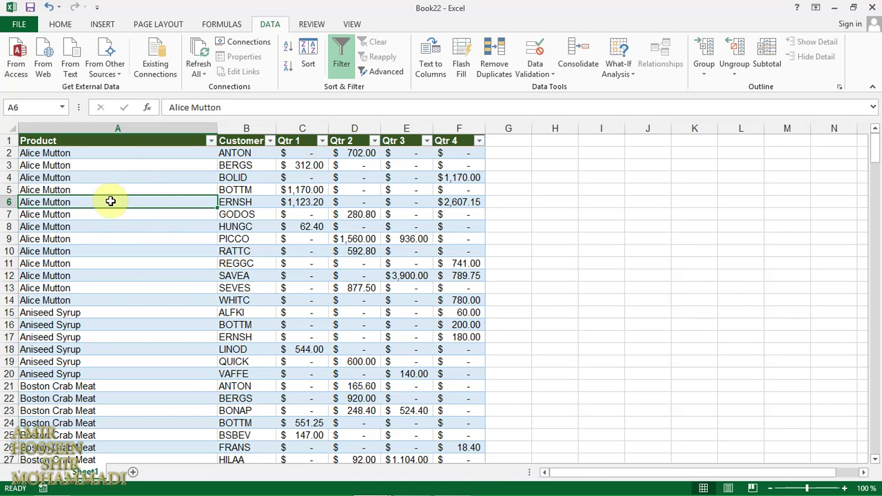
scroll(110, 198, "down", 1)
scroll(112, 201, "up", 1)
left_click(212, 140)
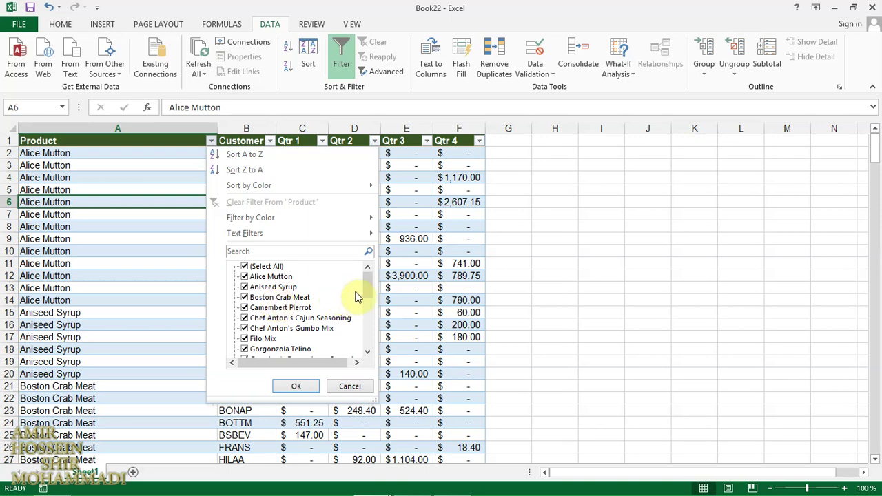
mouse_move(367, 288)
left_mouse_down()
mouse_move(369, 352)
mouse_move(367, 274)
left_mouse_up()
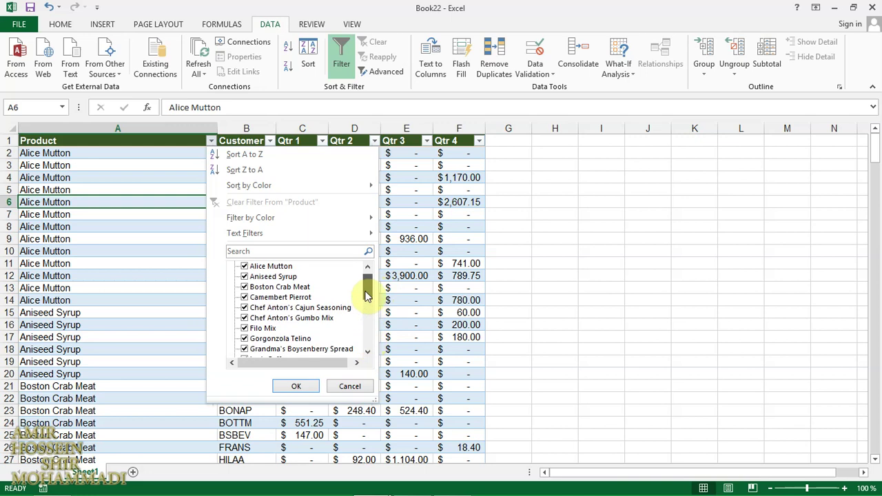
left_click(260, 251)
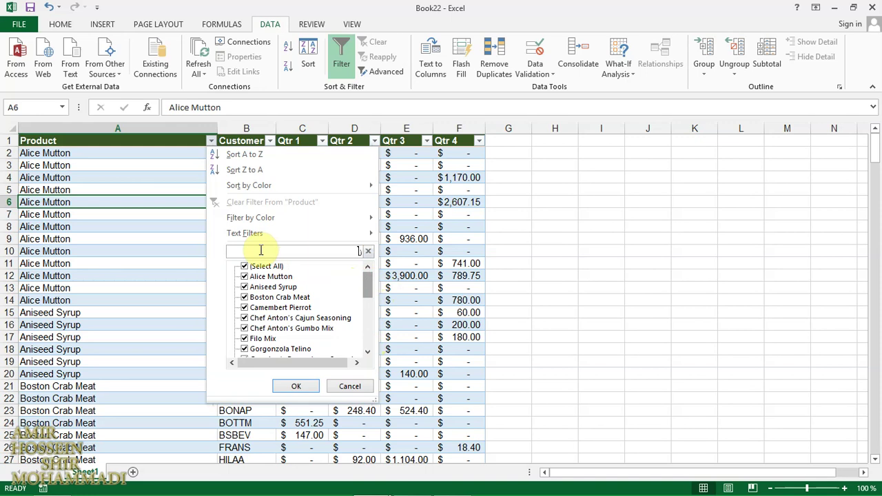
type("x")
key("BackSpace")
type("ch")
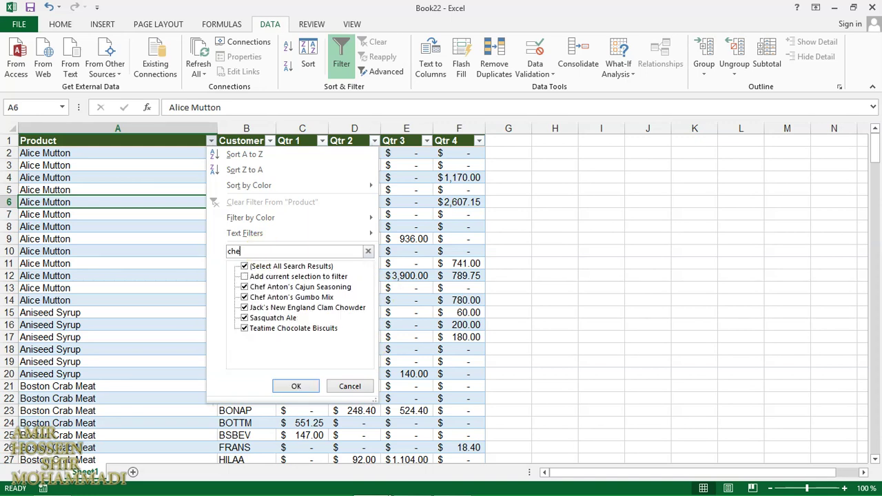
type("ef")
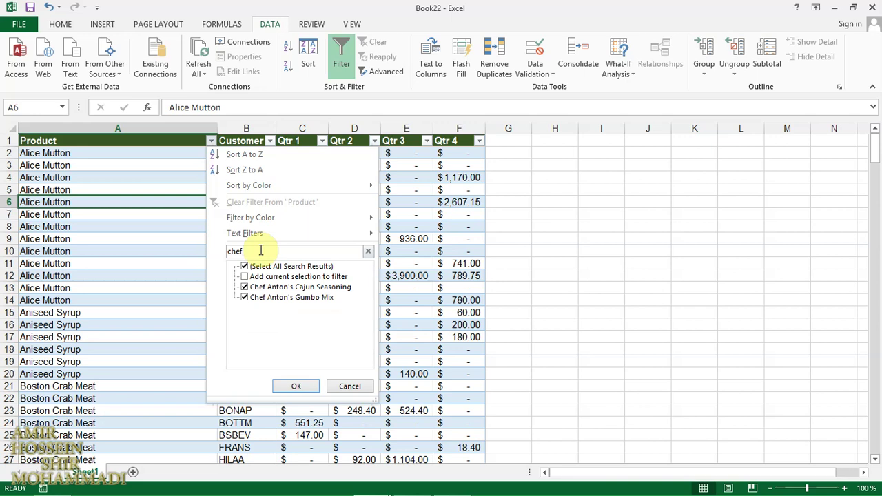
key("BackSpace")
key("BackSpace")
key("BackSpace")
key("BackSpace")
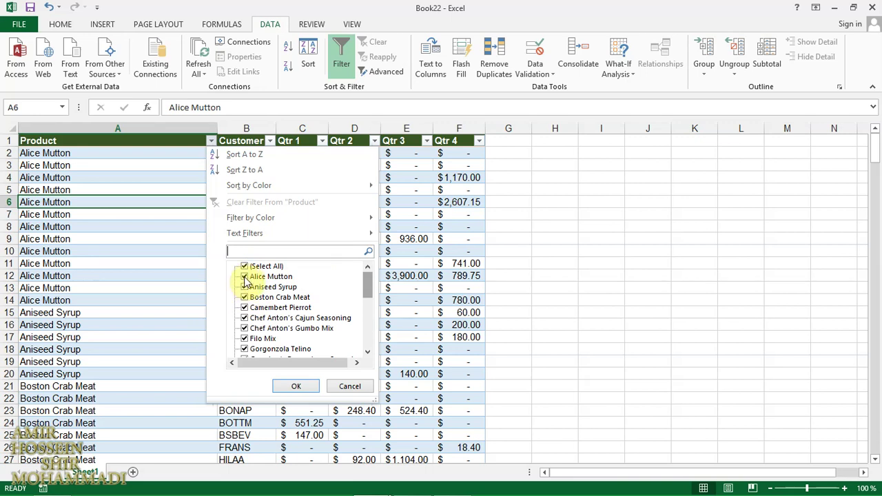
Step: Filter Product to Alice Mutton only (13 of 277 records), then reopen the Product dropdown
left_click(245, 277)
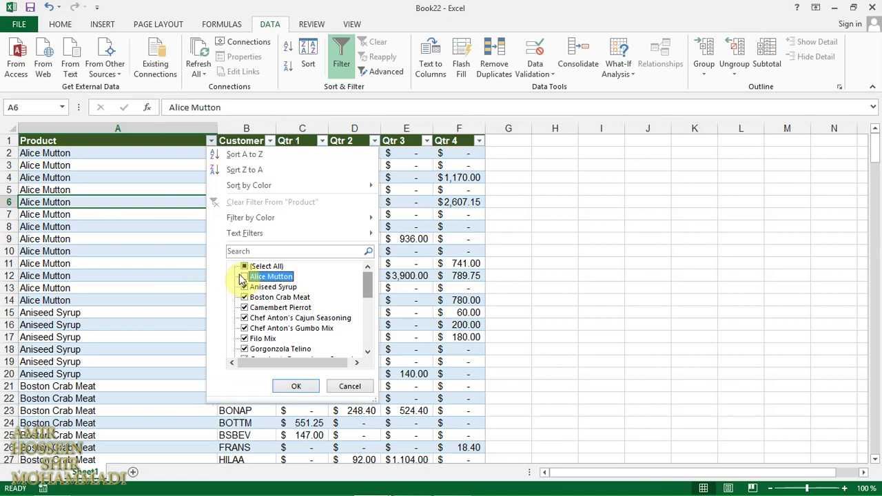
left_click(245, 266)
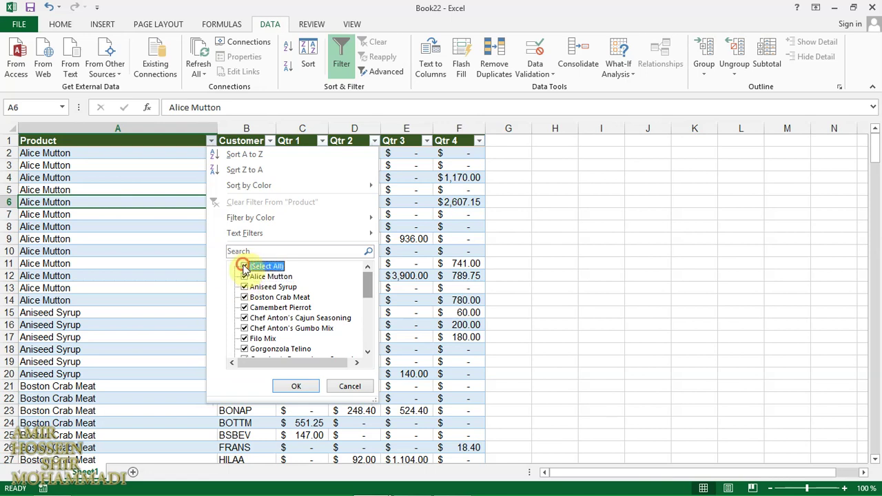
left_click(245, 266)
mouse_move(366, 283)
left_mouse_down()
mouse_move(368, 353)
mouse_move(365, 279)
left_mouse_up()
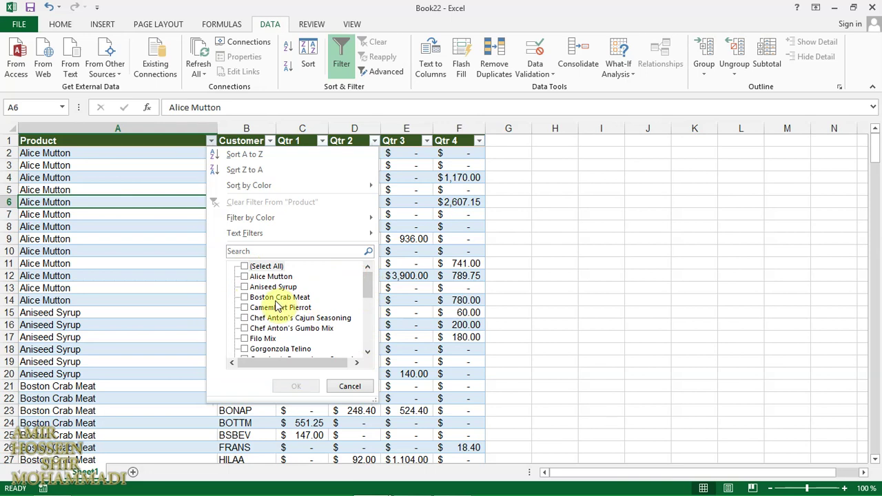
left_click(246, 276)
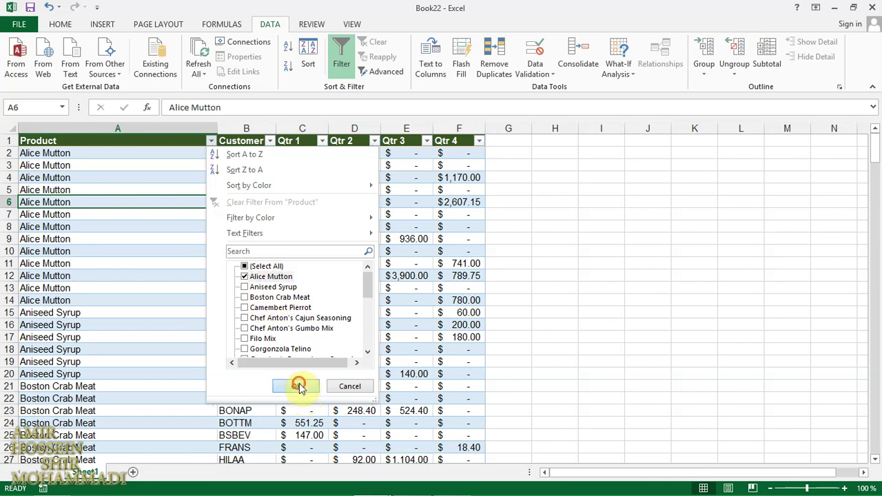
left_click(296, 387)
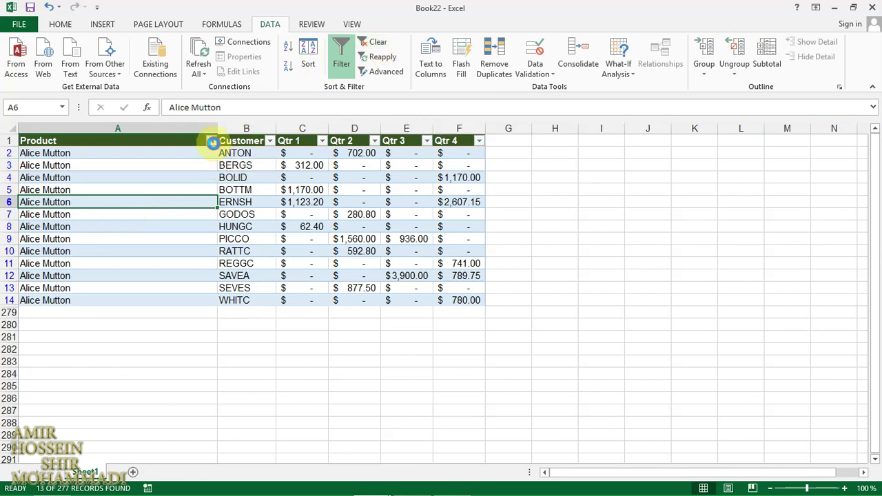
left_click(212, 140)
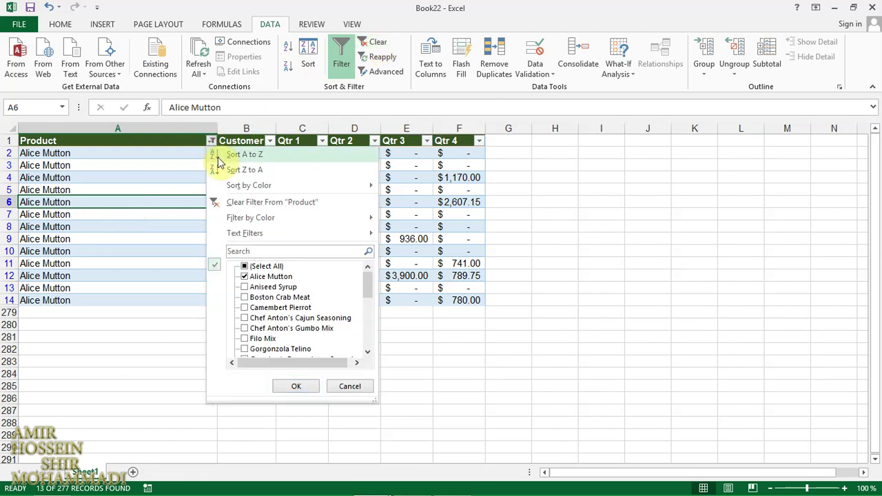
Step: Clear the Alice Mutton filter from Product and reopen its text filter choices
left_click(256, 204)
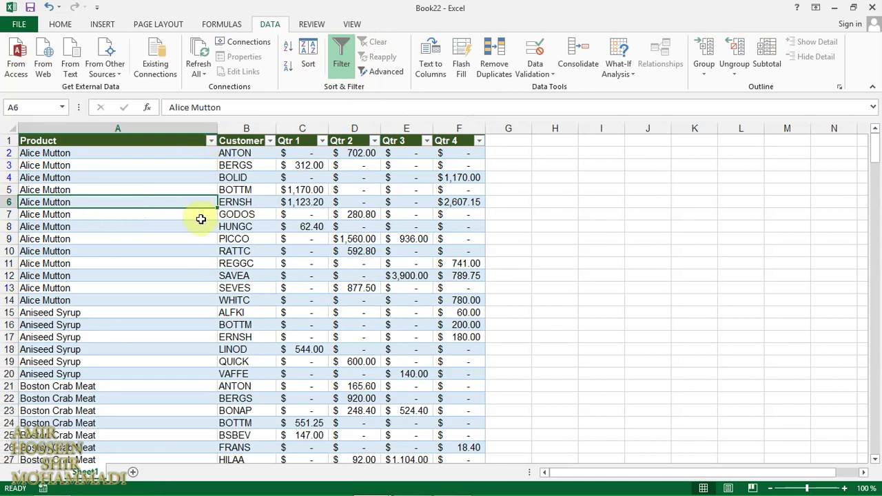
left_click(211, 140)
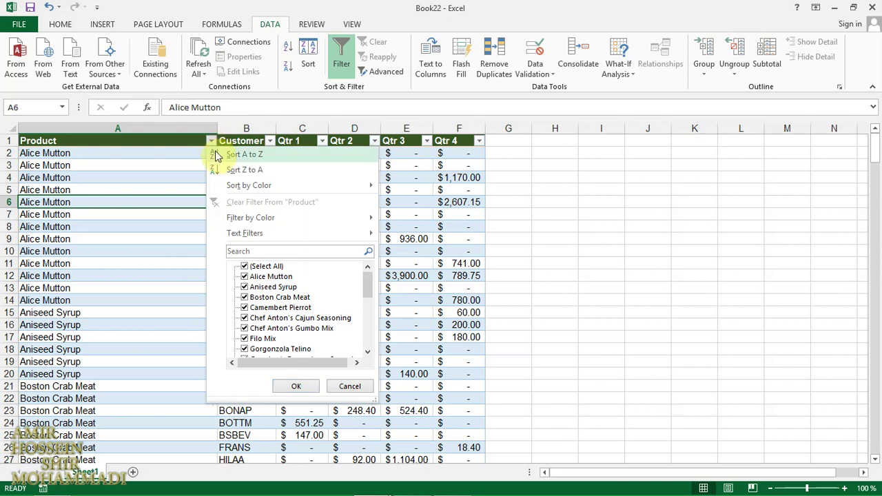
mouse_move(244, 233)
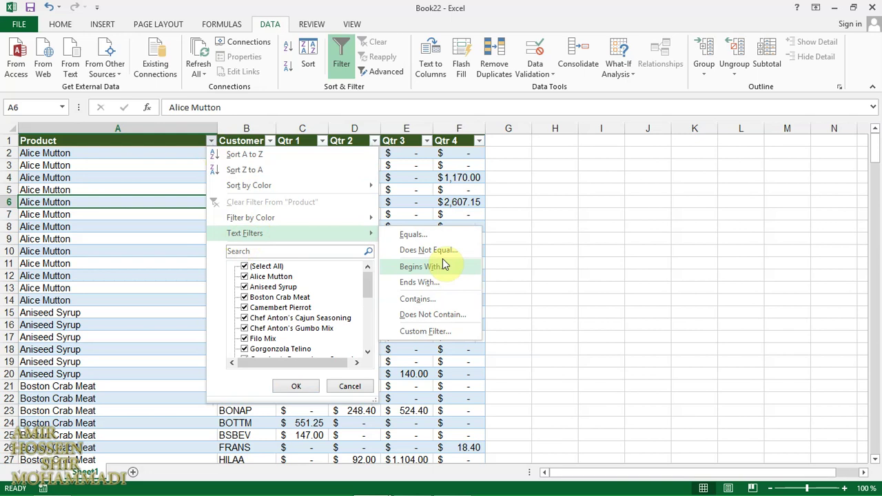
Step: Apply a custom Product filter 'equals alice mutton' showing 13 of 277 records, then clear it
left_click(411, 235)
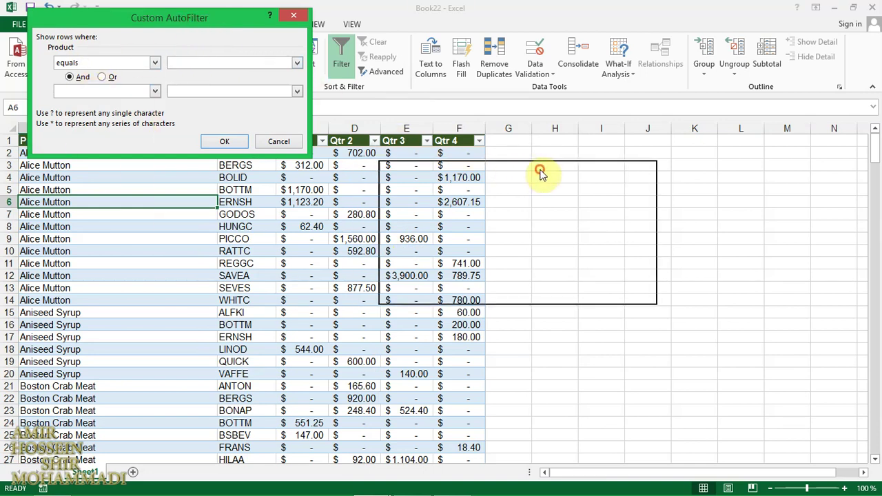
left_click_drag(486, 168, 544, 172)
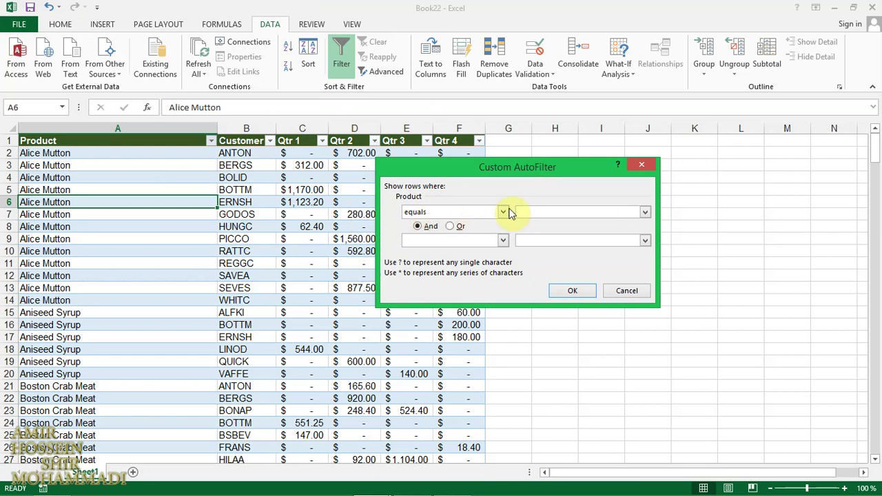
left_click(504, 212)
mouse_move(504, 237)
left_mouse_down()
mouse_move(503, 253)
mouse_move(503, 232)
left_mouse_up()
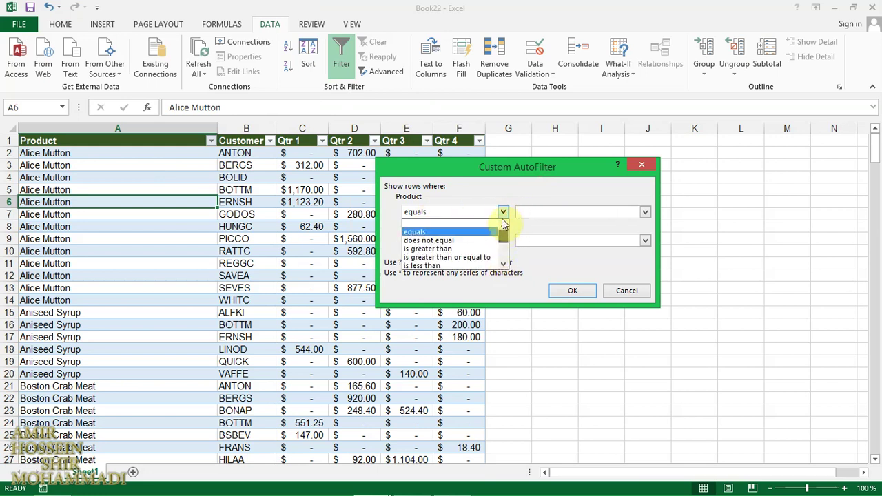
left_click(503, 213)
left_click(544, 212)
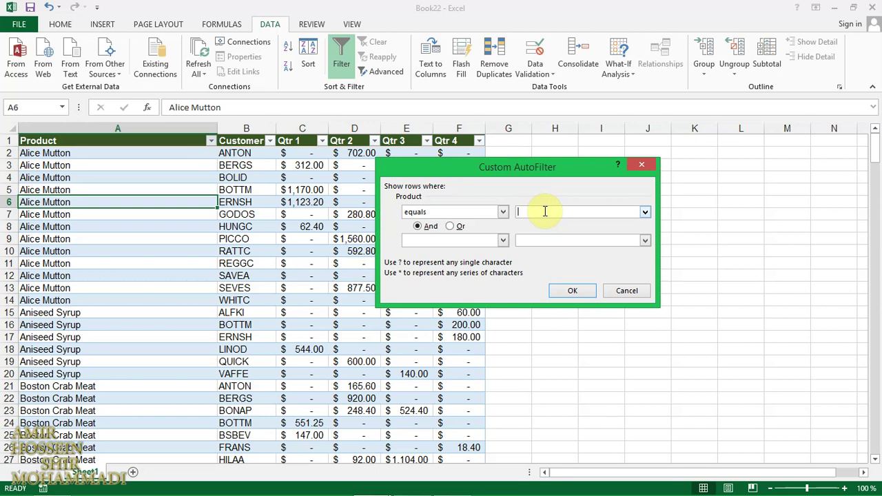
type("alice")
type(" mu")
type("tton")
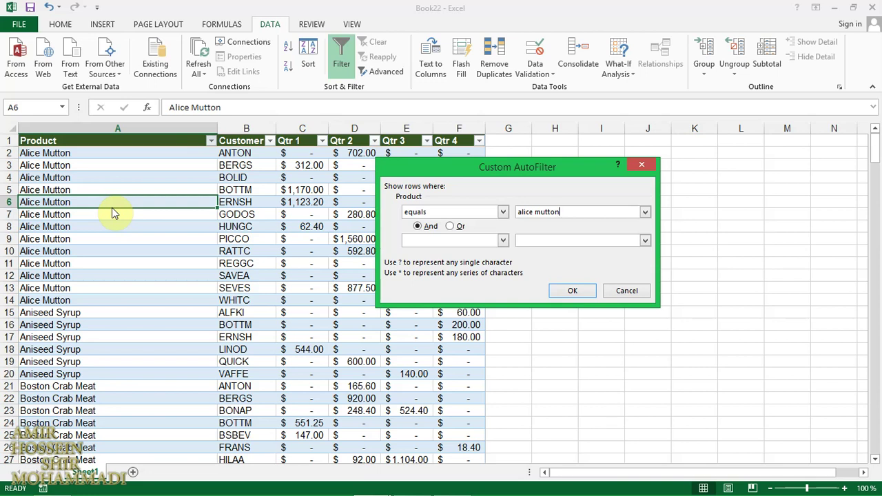
left_click(564, 292)
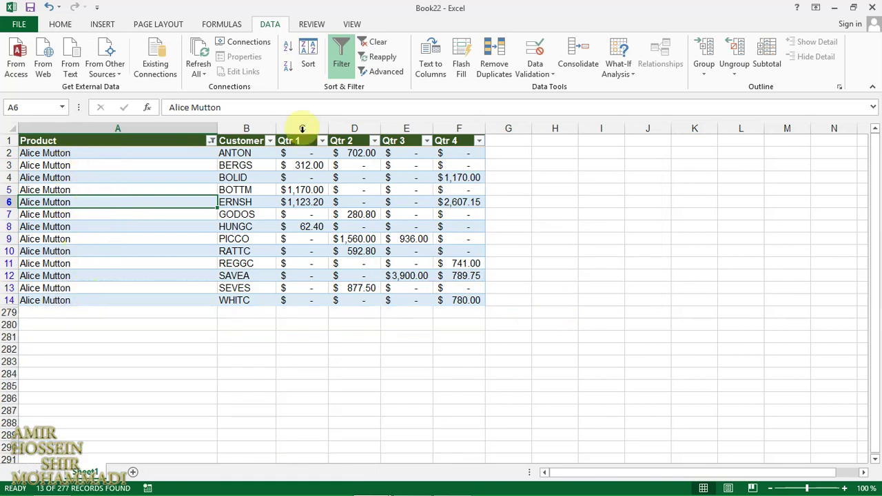
left_click(376, 42)
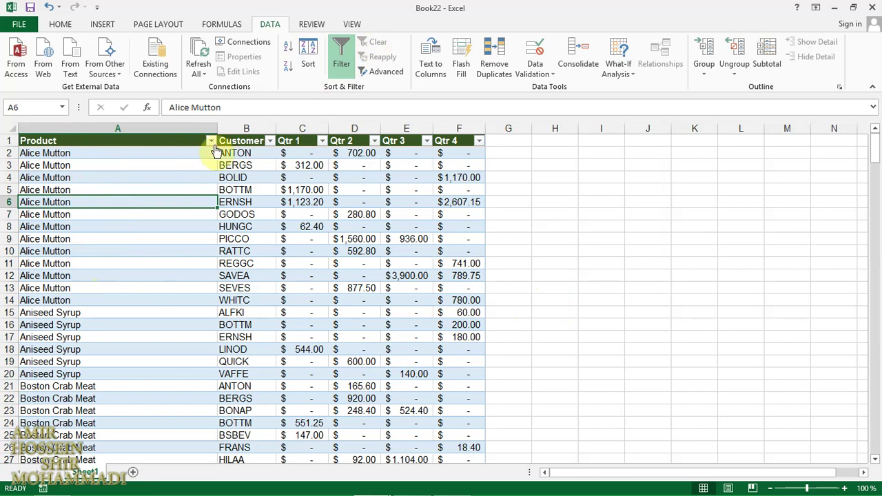
Step: Start a 'does not equal' custom filter on the Product column
left_click(211, 141)
mouse_move(244, 233)
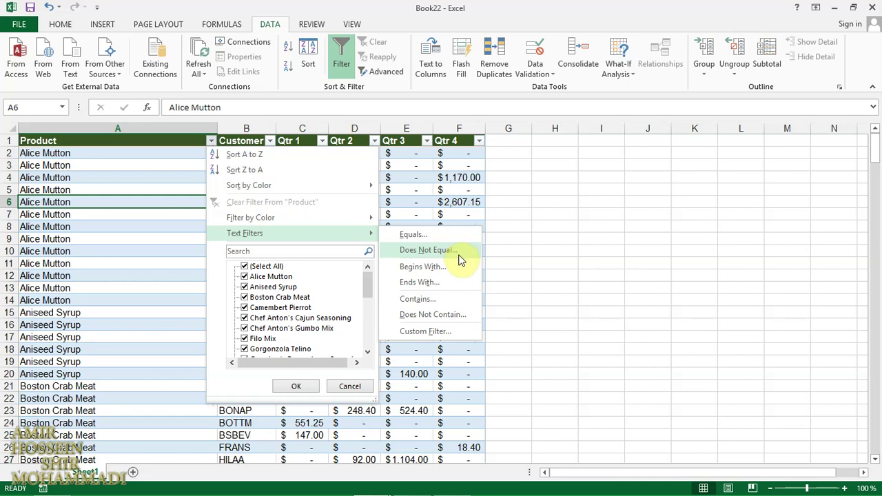
left_click(460, 261)
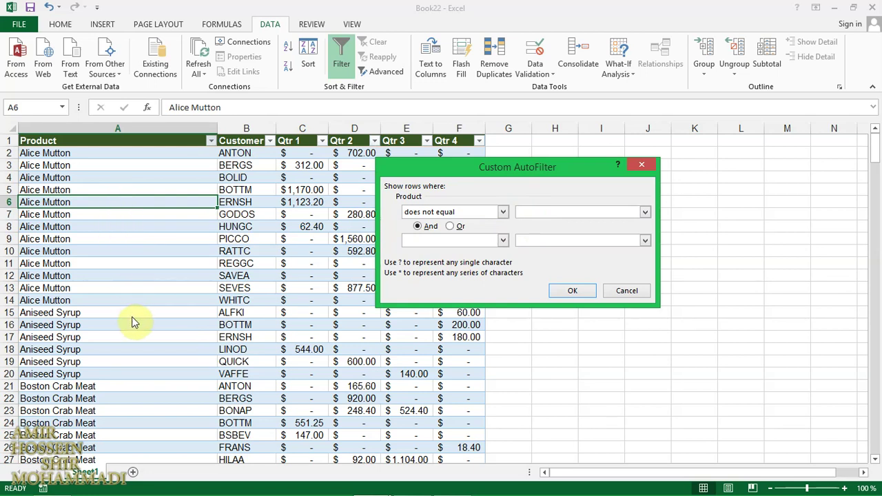
Step: Exclude alice mutton so 264 of 277 records show, then clear the filter
type("a")
type("lice ")
type("mu")
type("tton")
left_click(571, 291)
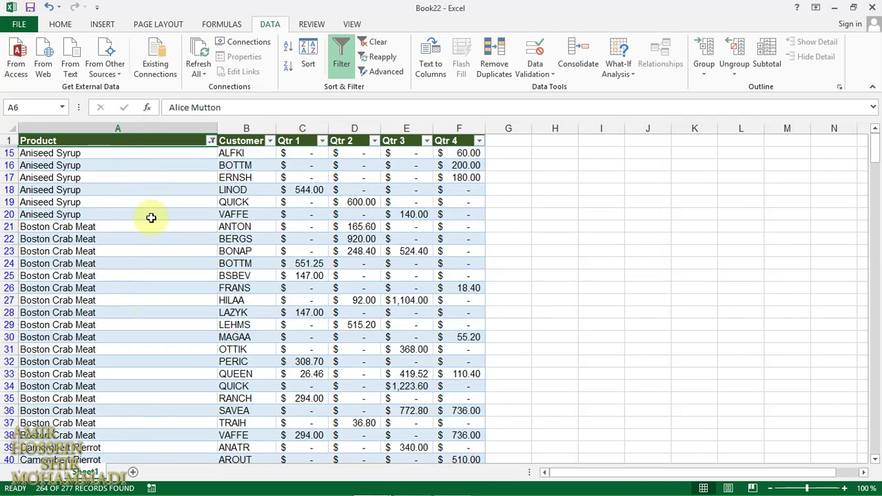
left_click(377, 42)
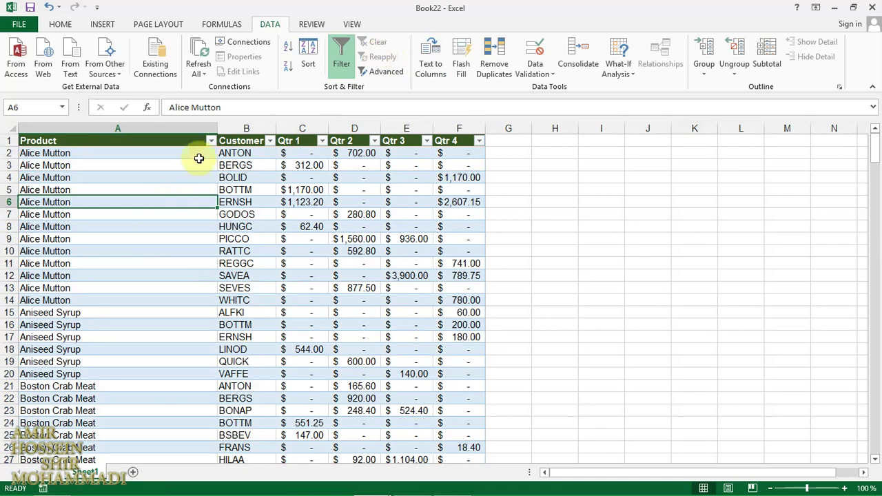
Step: Open the Product column's Text Filters submenu with Begins With, Contains and Custom Filter
left_click(211, 141)
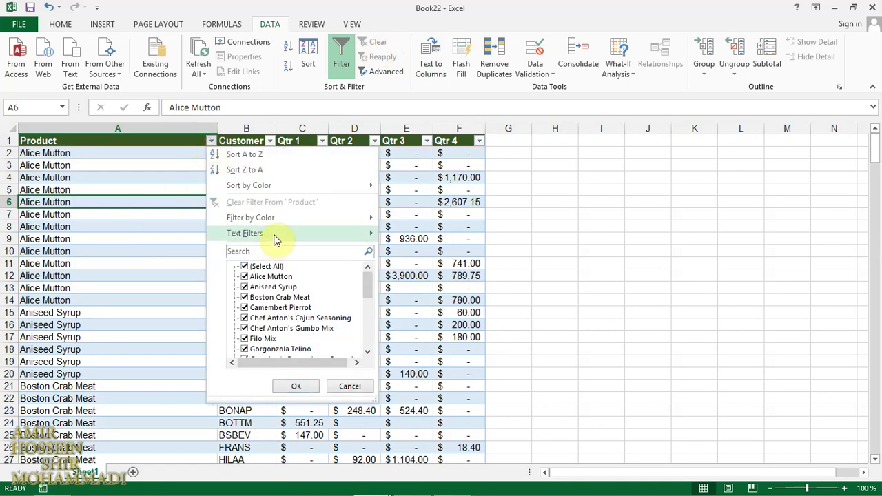
mouse_move(244, 233)
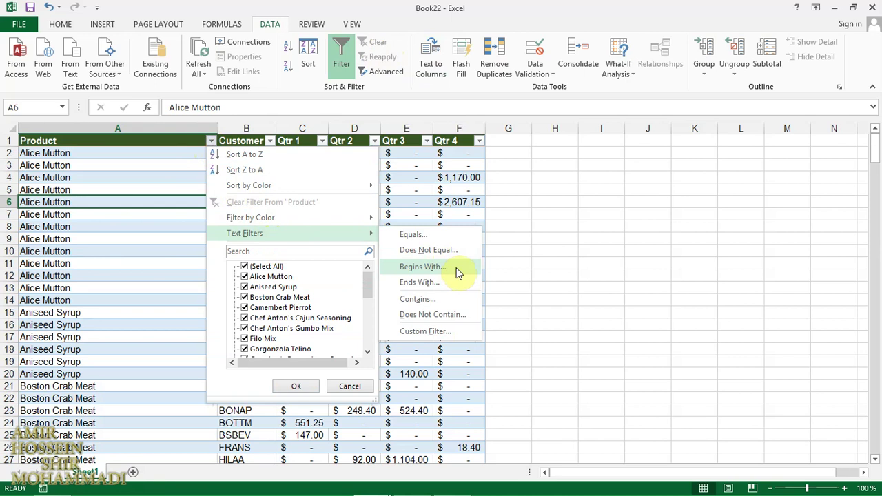
Step: Filter Product to begins with 'b' (18 Boston Crab Meat records), then clear the filter
left_click(458, 273)
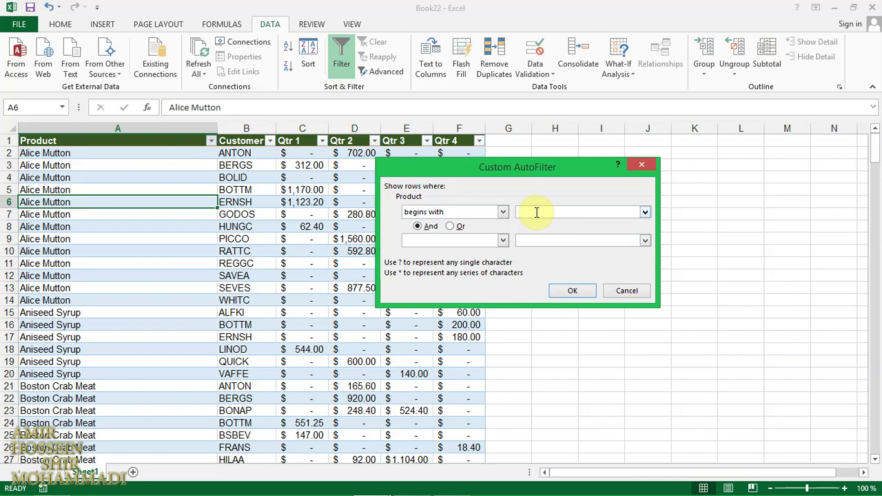
type("b")
left_click(572, 290)
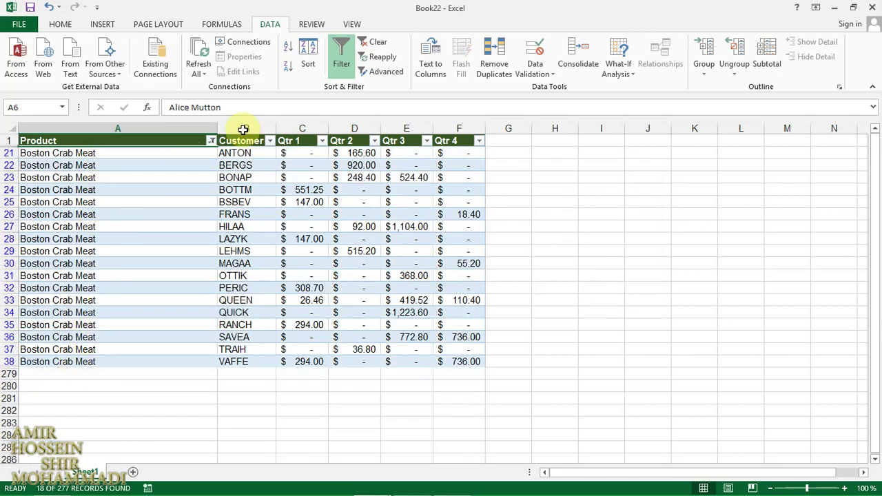
left_click(378, 43)
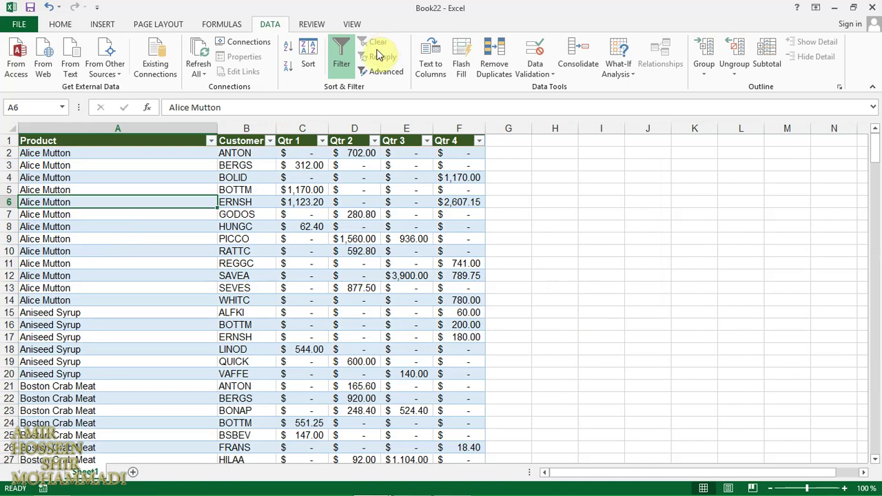
Step: Filter Product to names ending in 'p' (6 Aniseed Syrup records), then clear the filter
left_click(212, 141)
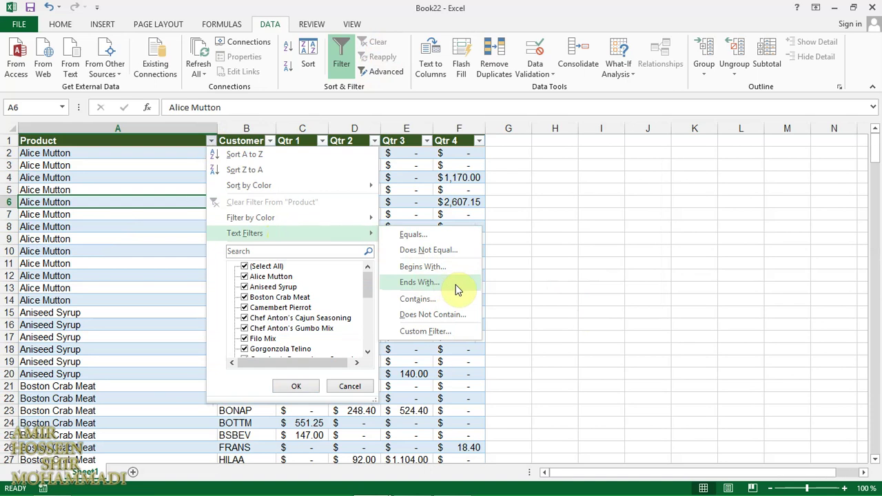
left_click(458, 290)
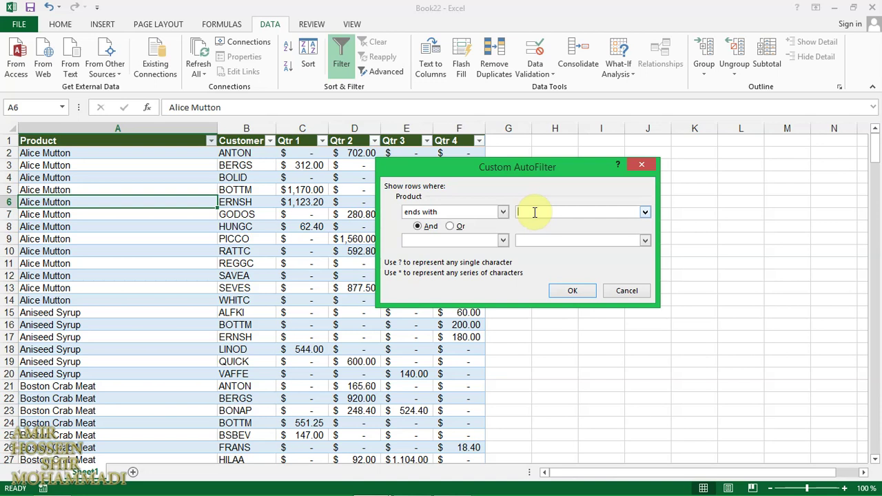
type("p")
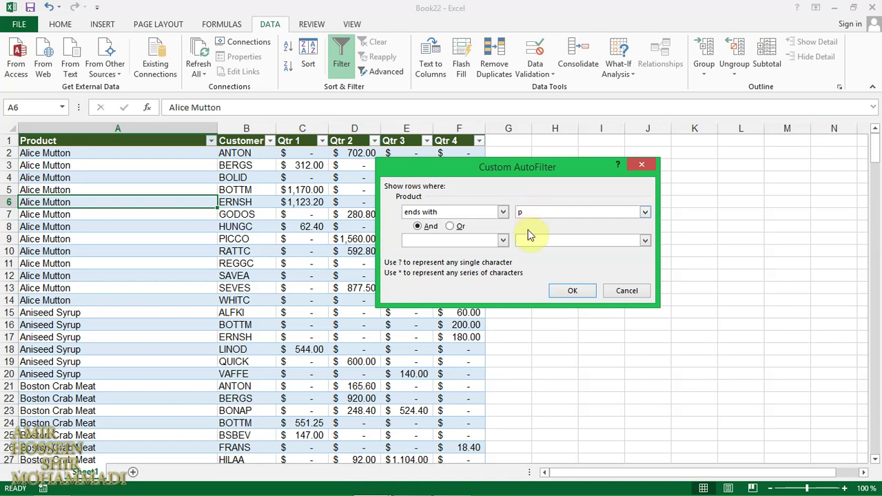
left_click(570, 290)
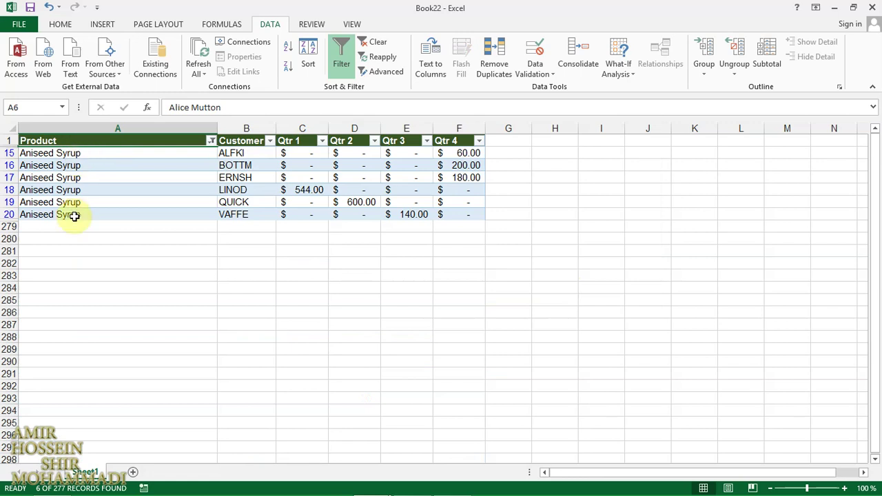
left_click(375, 42)
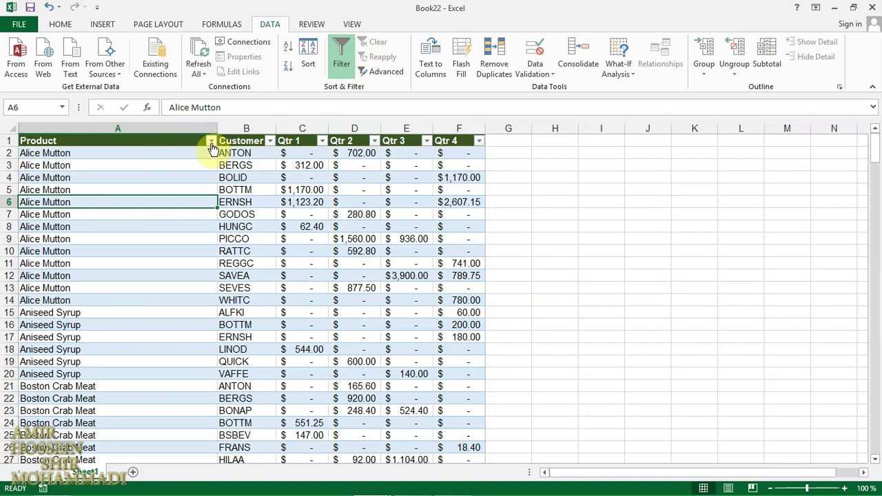
Step: Apply a Product 'contains al' filter showing 23 of 277 records, then clear it
left_click(211, 141)
mouse_move(245, 233)
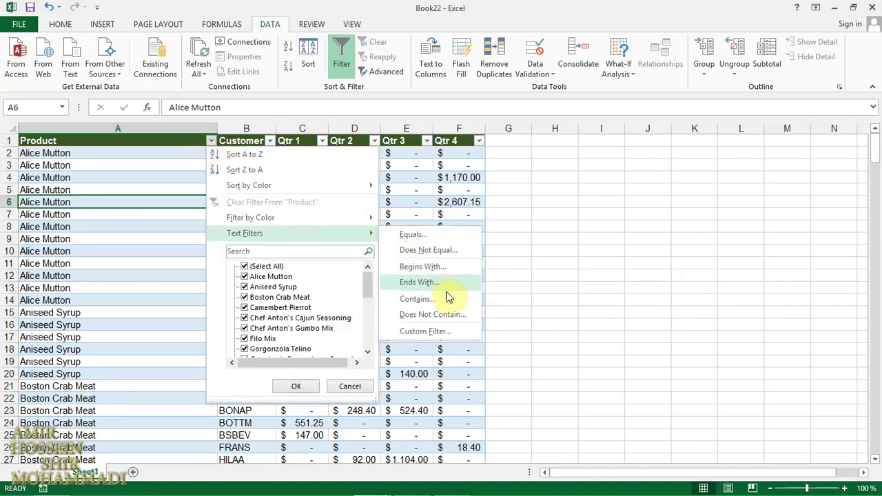
left_click(447, 299)
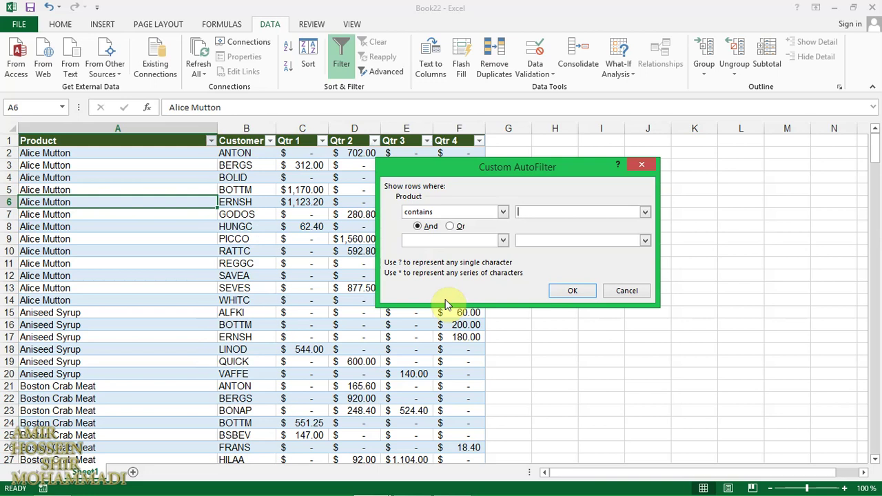
type("a")
type("l")
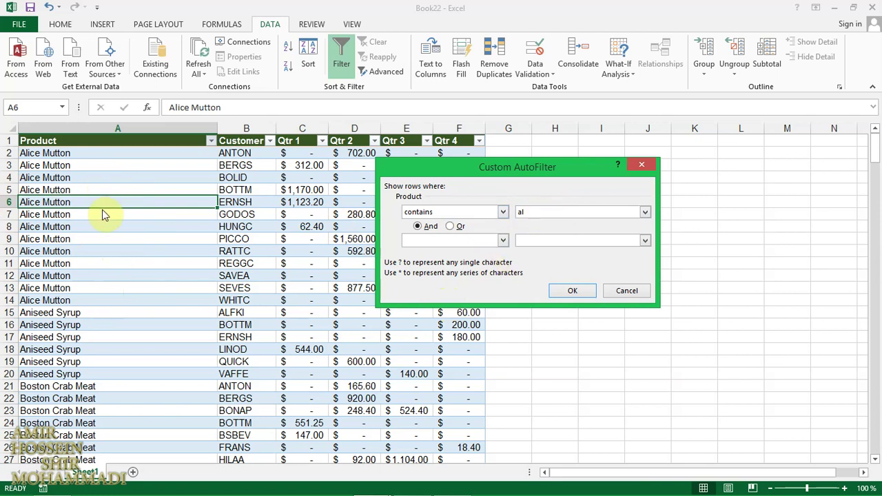
left_click(566, 290)
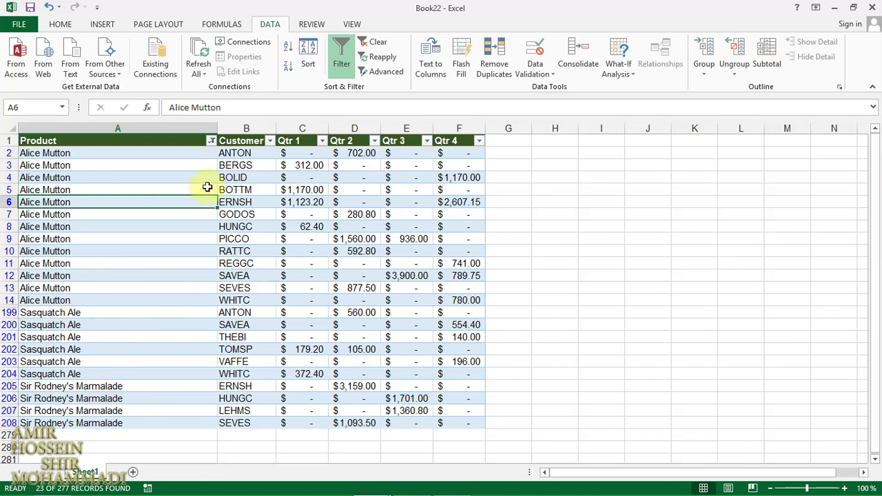
left_click(370, 44)
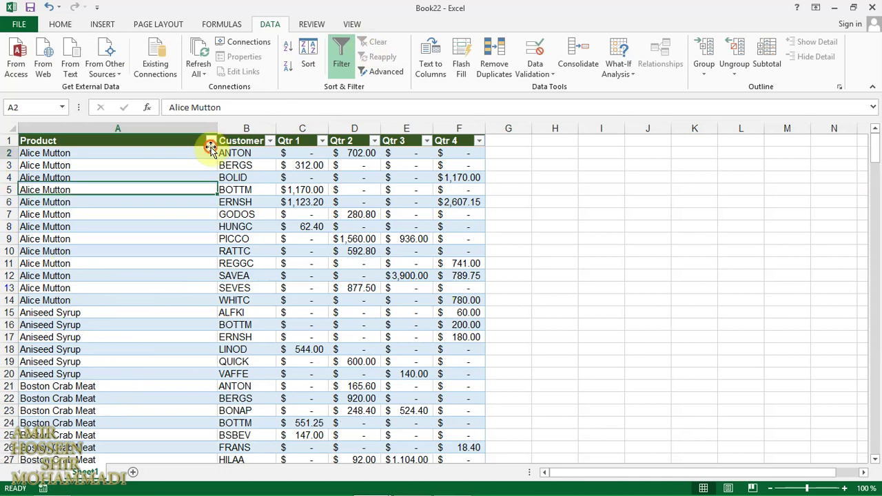
Step: Filter Product to exclude names containing 'al', leaving 254 of 277 records
left_click(211, 141)
mouse_move(244, 233)
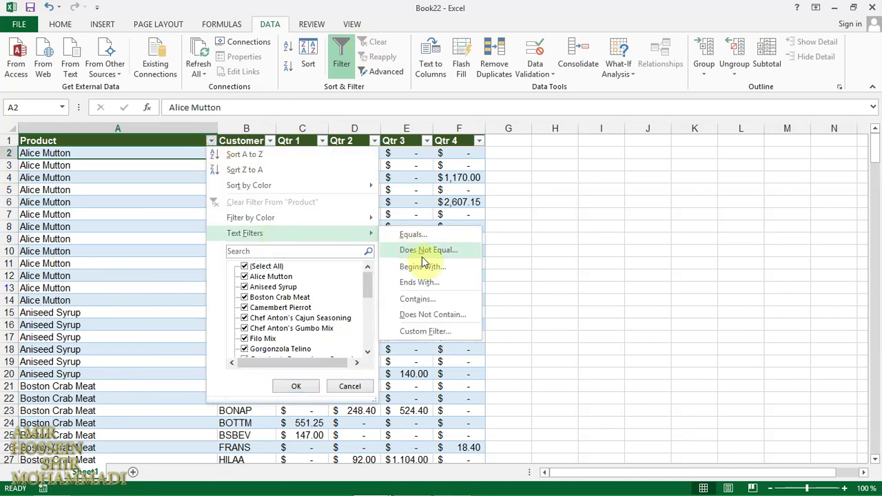
left_click(444, 315)
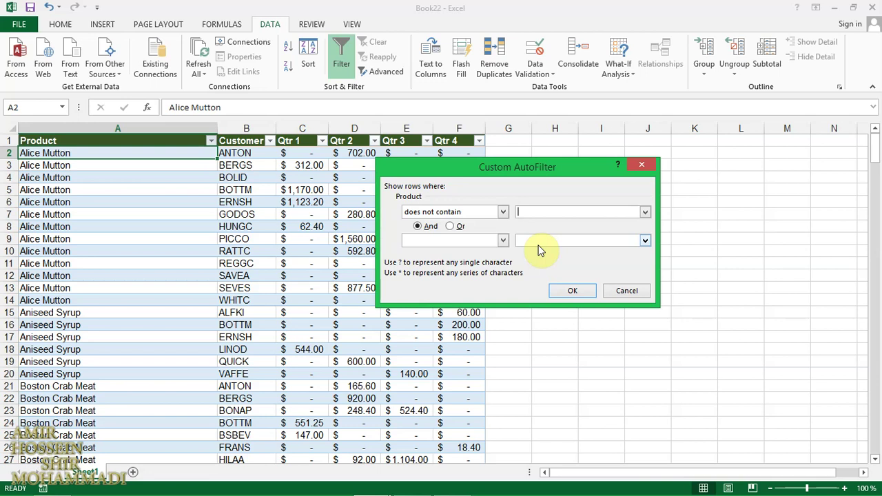
type("al")
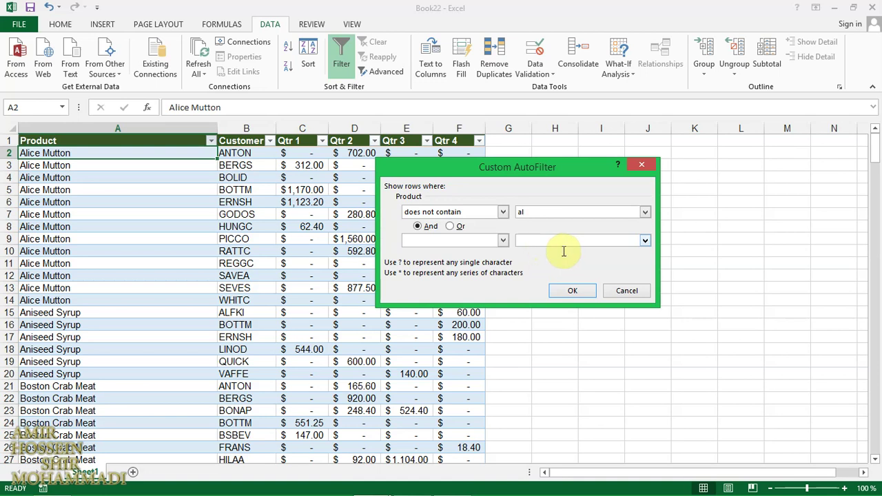
left_click(572, 290)
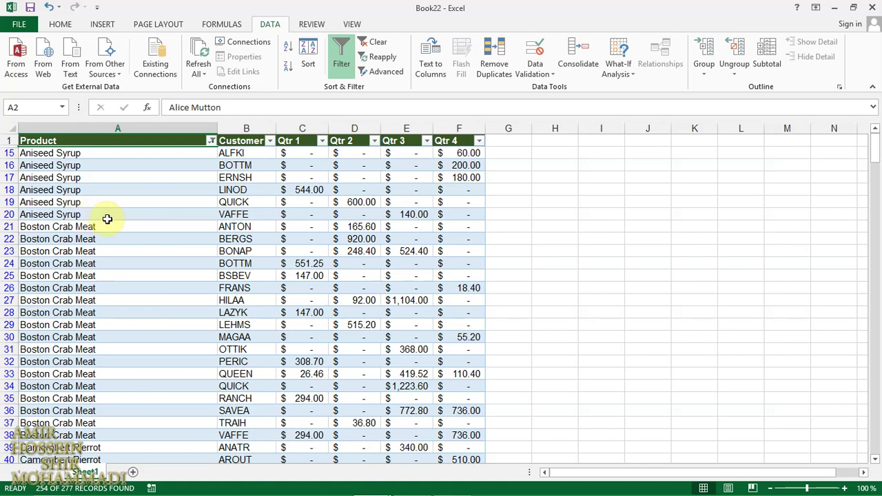
Step: Review the remaining rows, then use Clear Filter From "Product" to restore all records
scroll(108, 218, "down", 3)
scroll(114, 224, "down", 6)
scroll(113, 225, "down", 1)
scroll(114, 223, "down", 9)
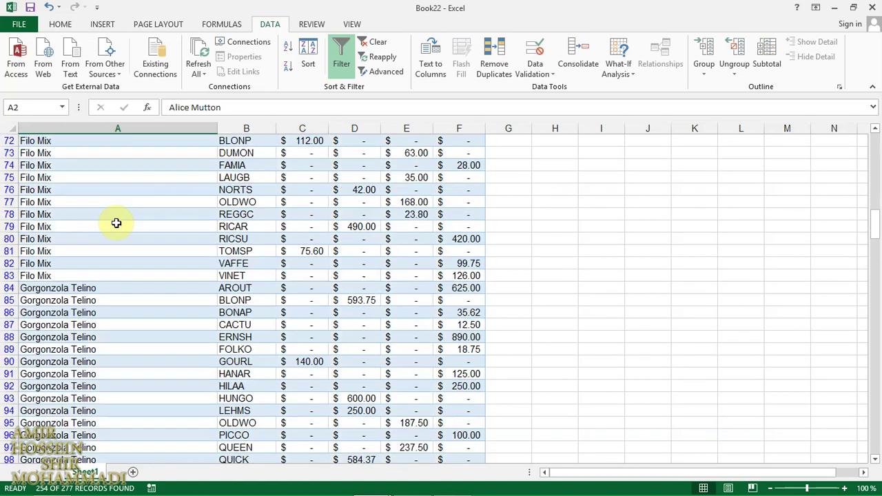
scroll(115, 224, "down", 5)
scroll(115, 225, "down", 6)
scroll(117, 225, "down", 6)
scroll(117, 225, "up", 13)
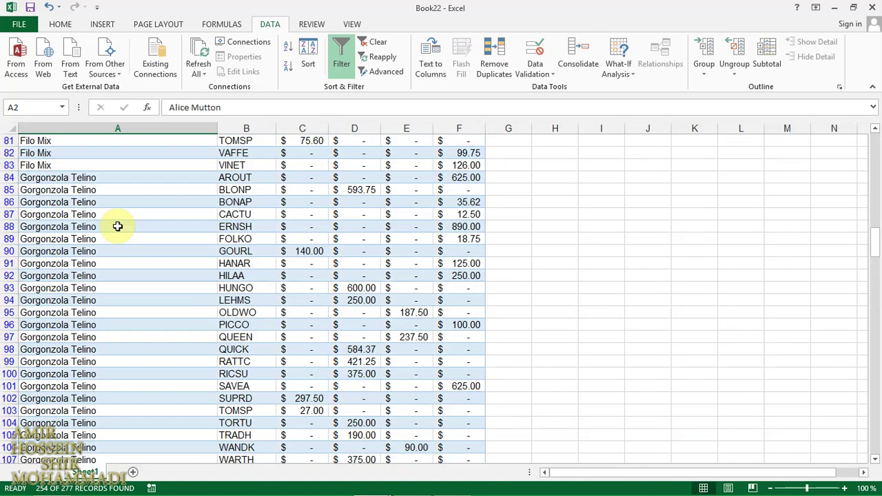
scroll(117, 226, "up", 13)
scroll(118, 226, "up", 9)
scroll(119, 226, "up", 1)
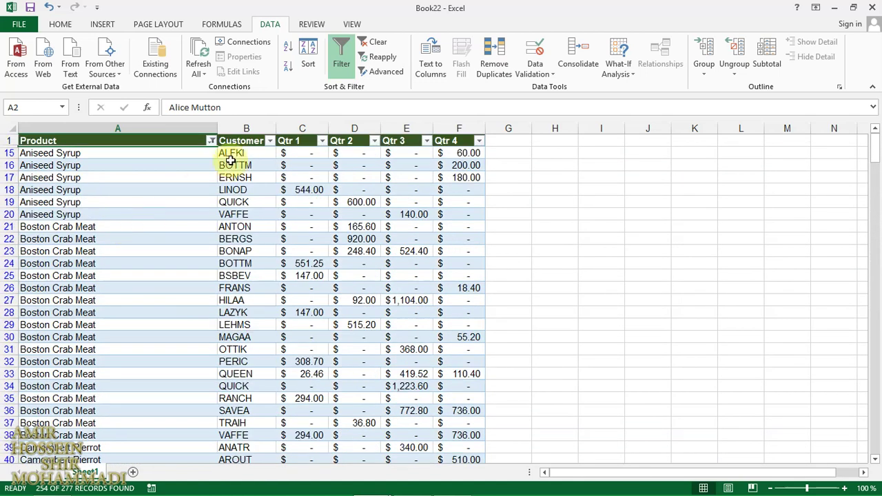
left_click(211, 142)
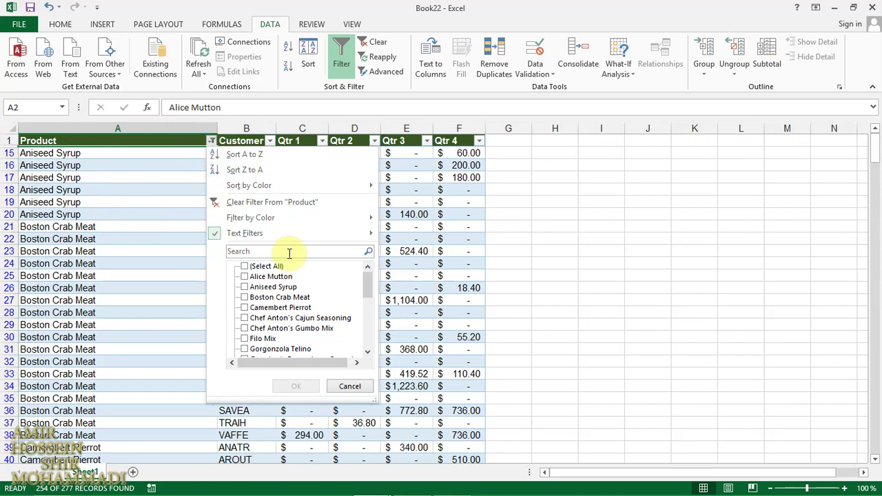
left_click(286, 207)
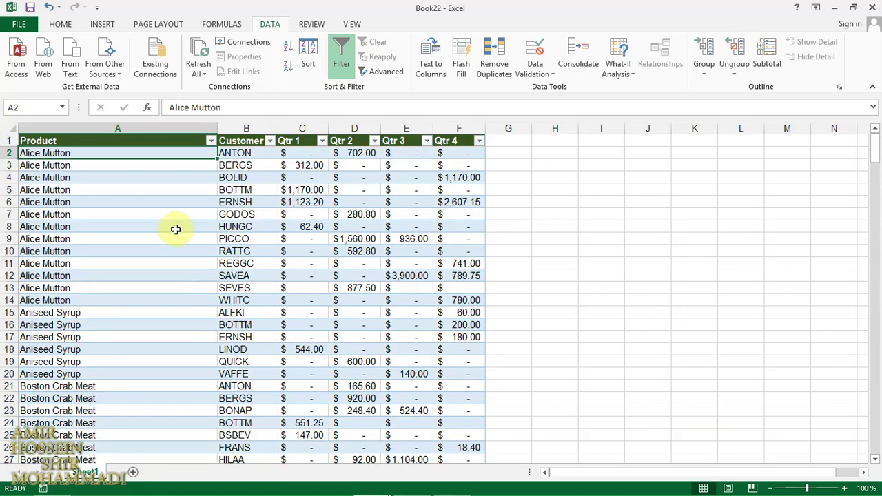
left_click(212, 141)
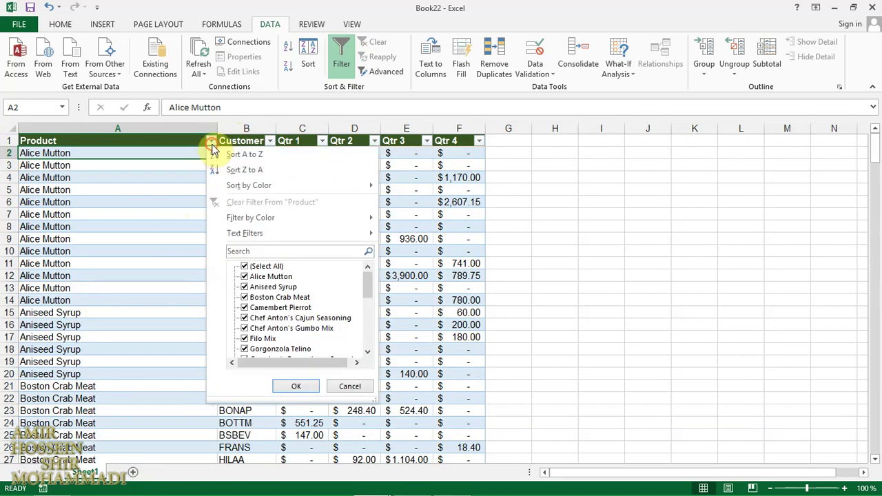
mouse_move(245, 233)
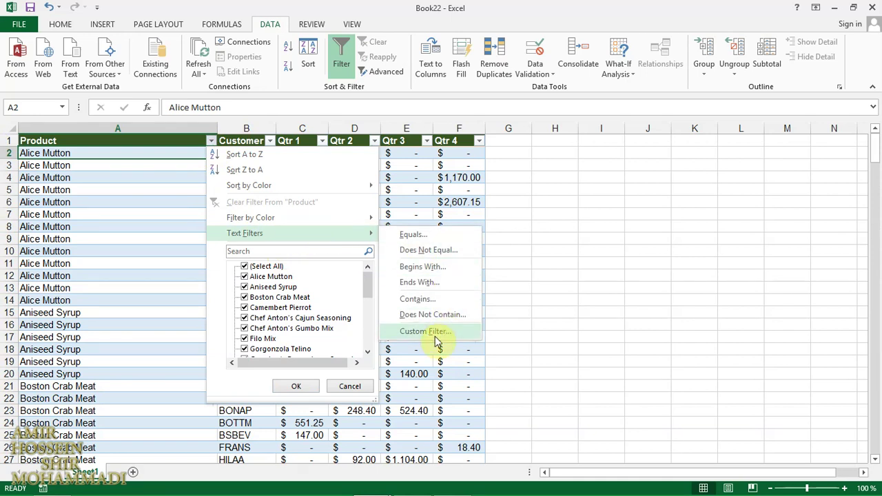
left_click(418, 337)
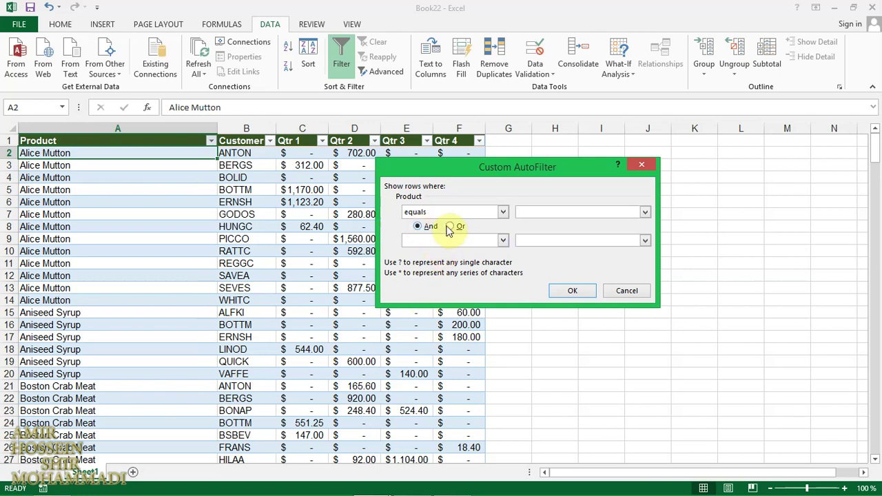
left_click(502, 242)
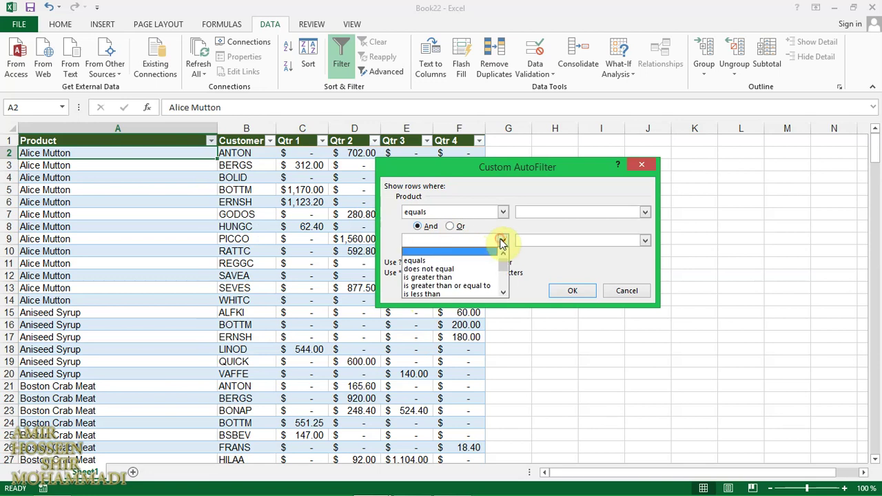
left_click(475, 259)
left_click(522, 212)
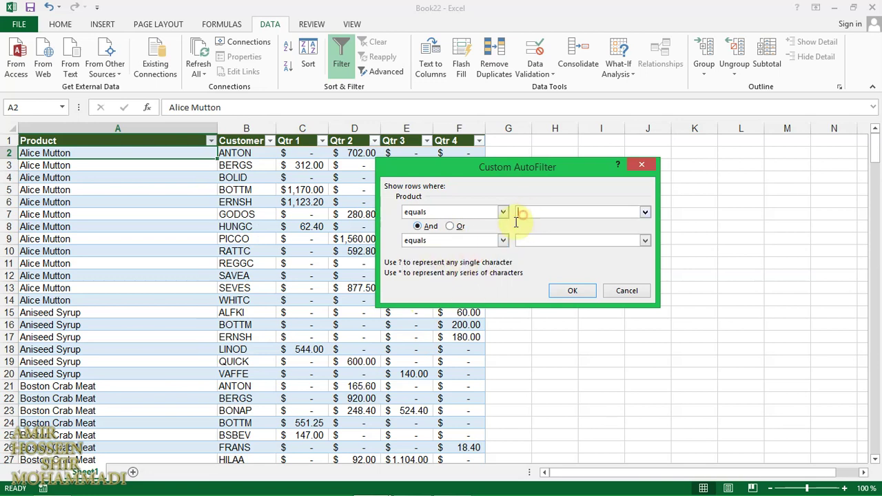
left_click(455, 229)
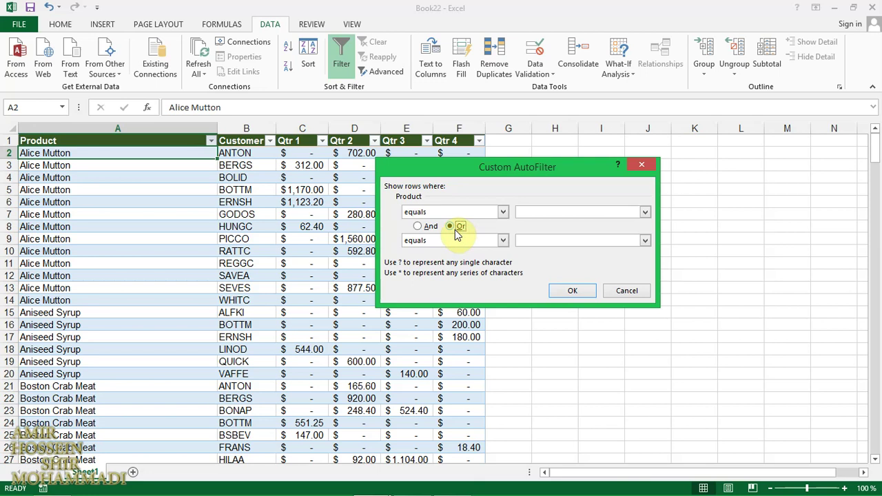
left_click(625, 291)
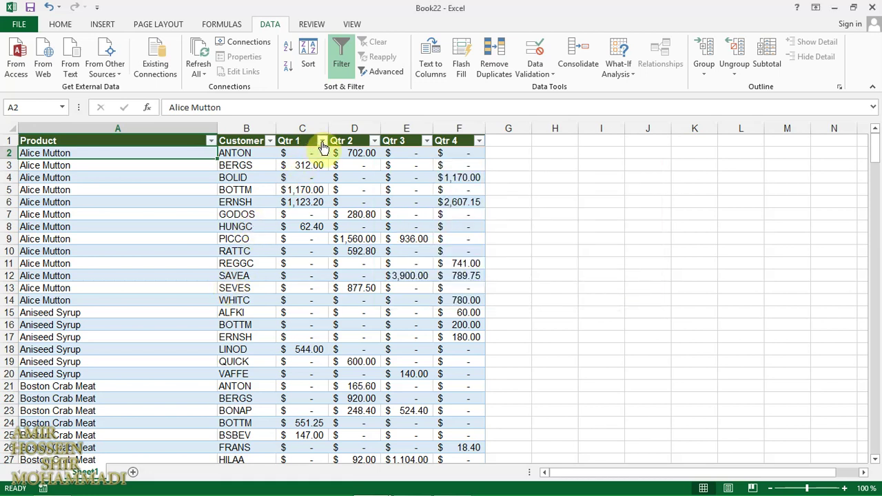
left_click(322, 142)
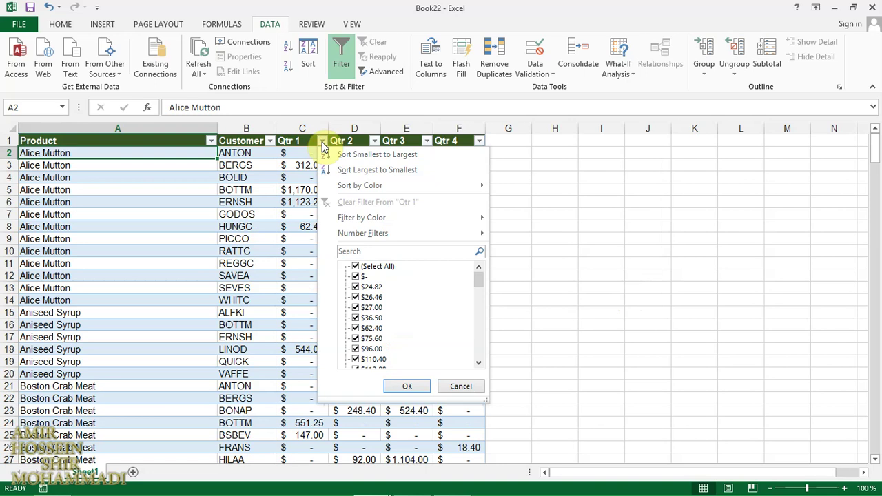
mouse_move(363, 233)
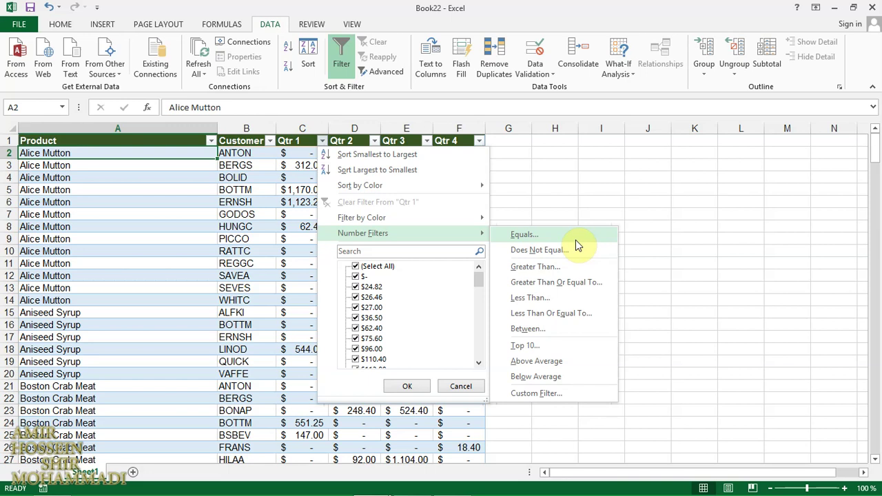
left_click(576, 241)
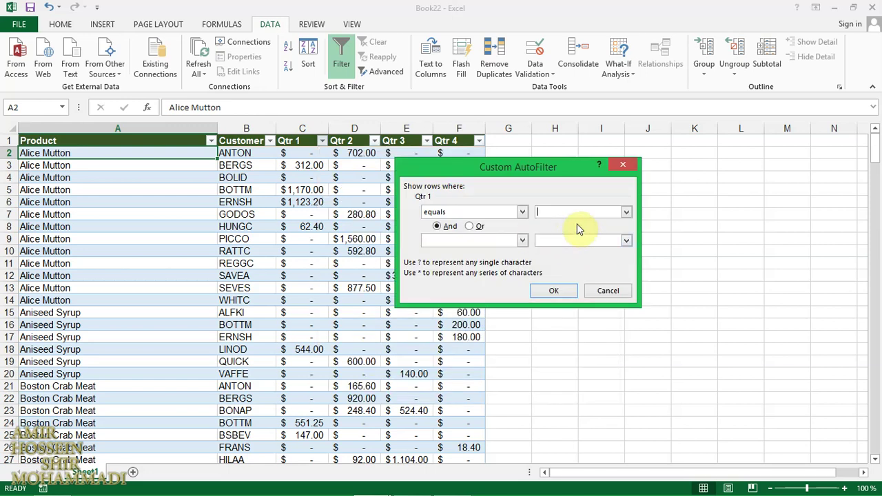
left_click(609, 290)
left_click(322, 141)
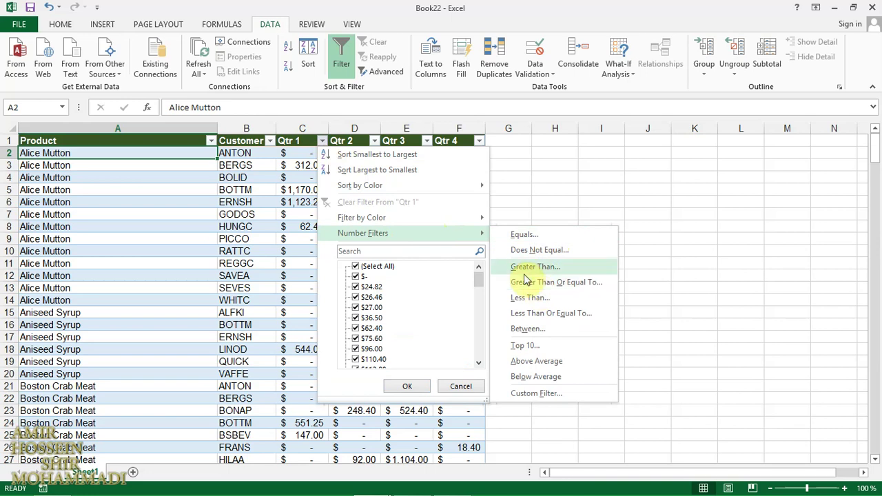
left_click(537, 269)
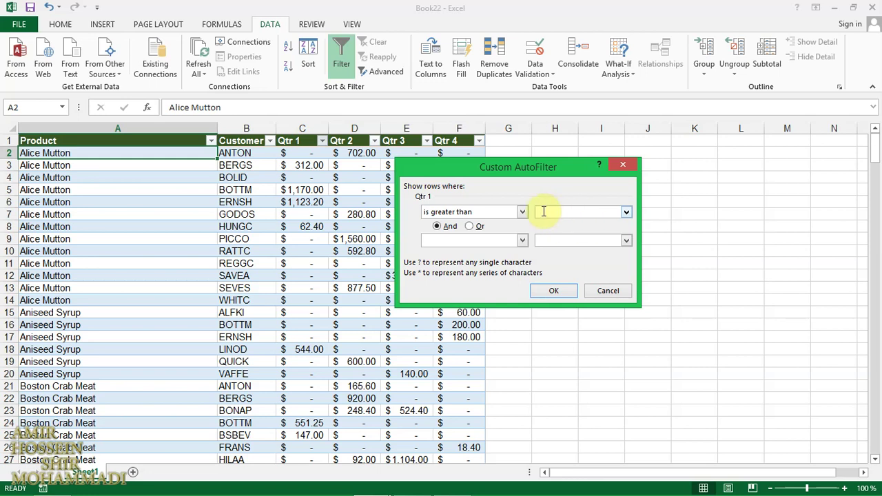
left_click(608, 290)
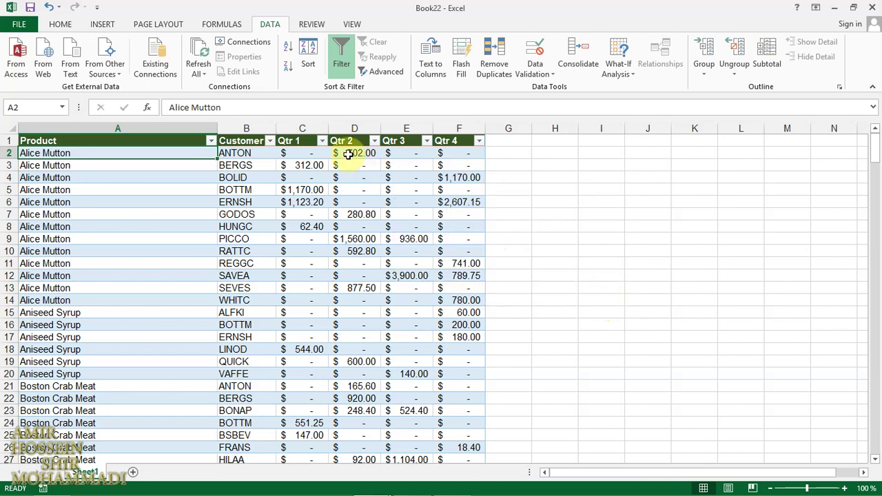
left_click(324, 145)
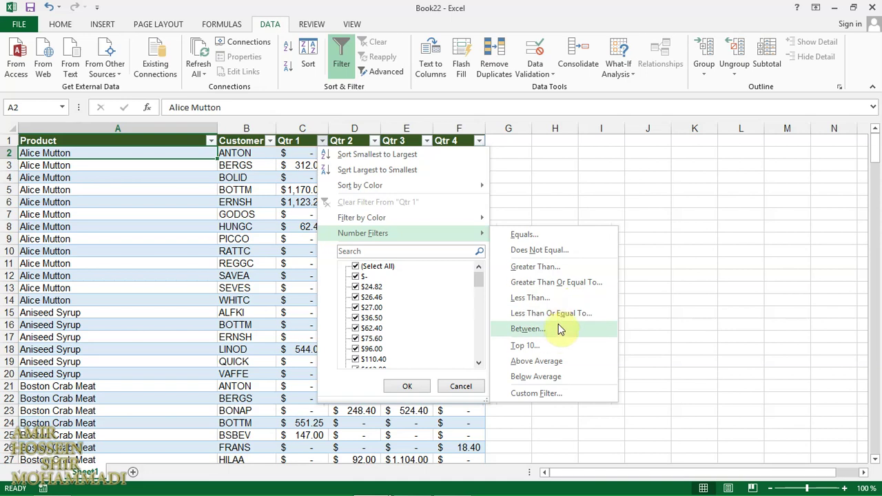
left_click(560, 329)
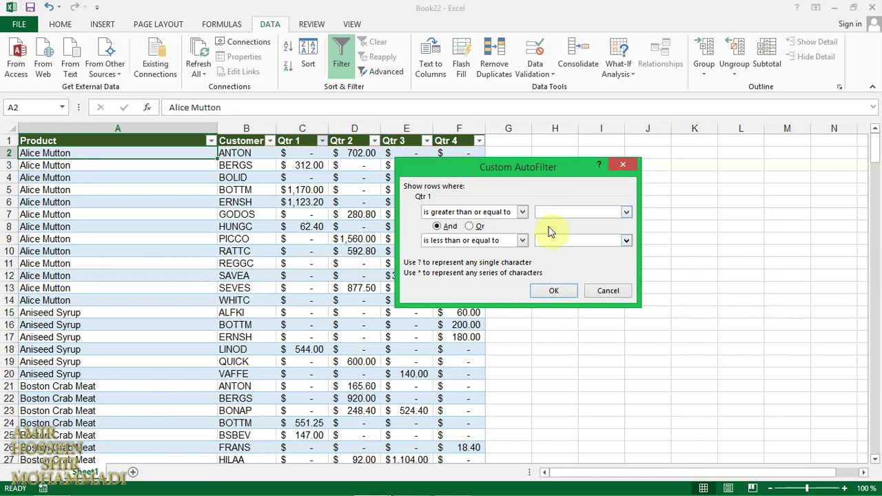
left_click(548, 213)
left_click(604, 291)
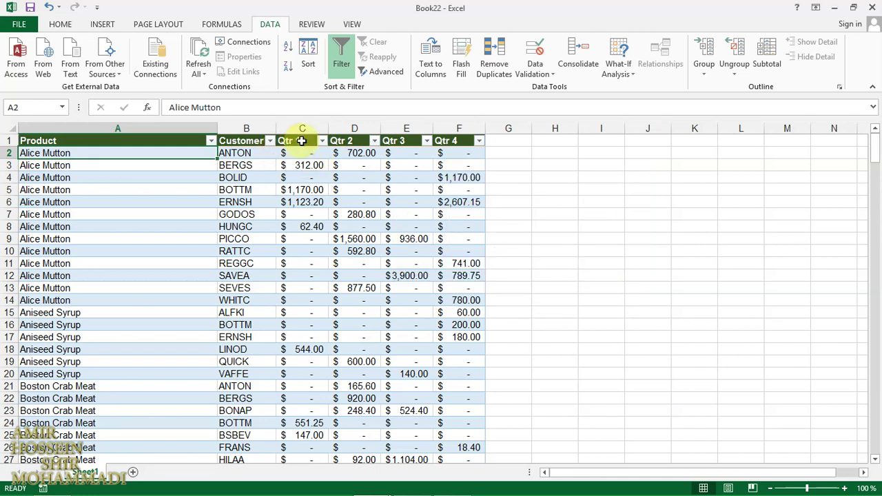
left_click(322, 141)
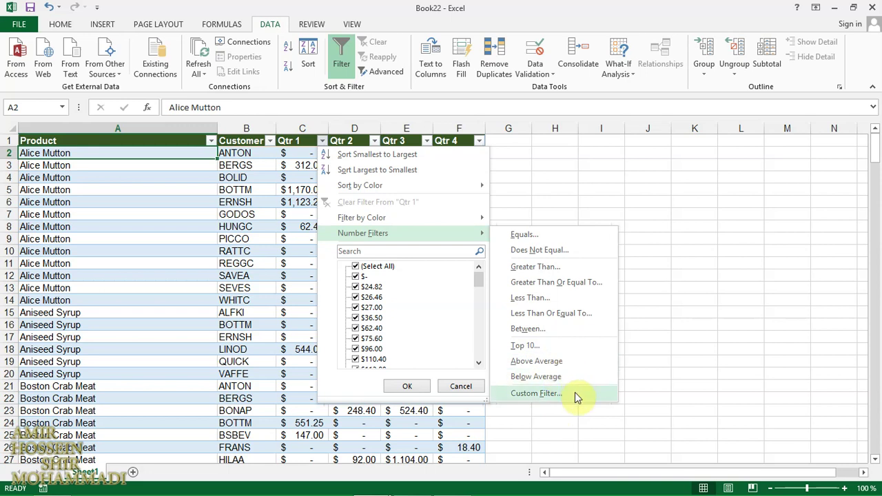
left_click(561, 402)
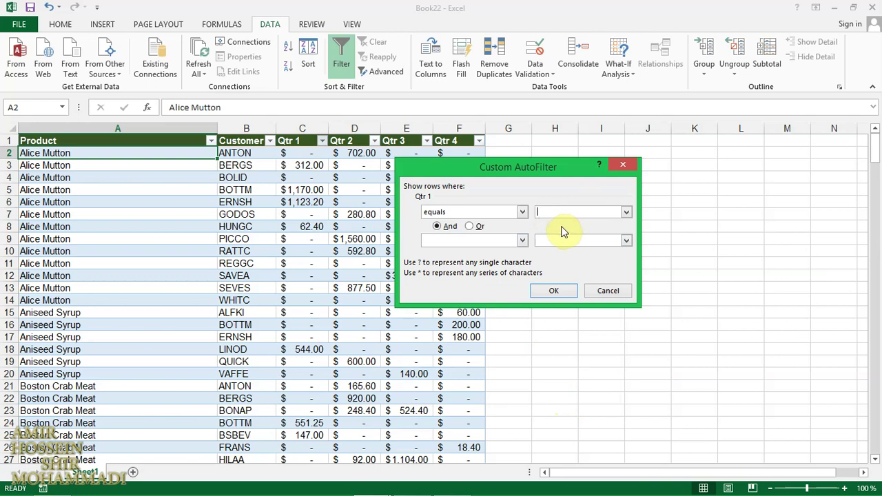
left_click(609, 291)
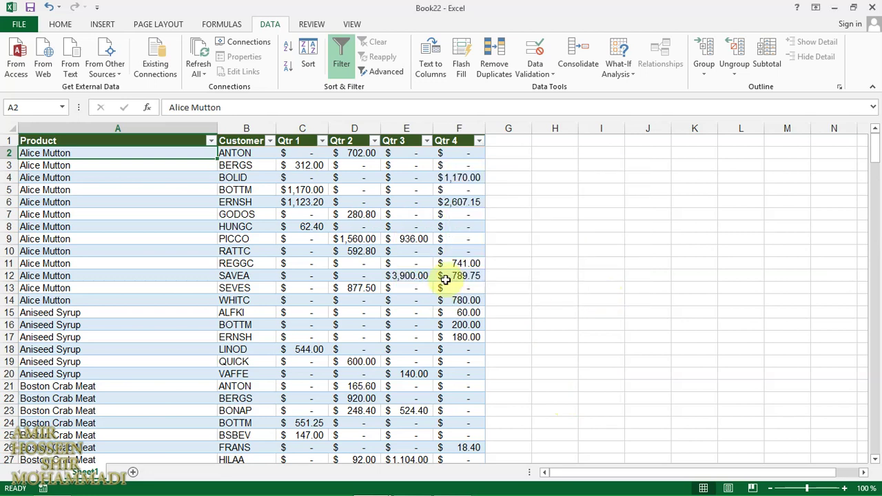
Step: Switch to the Book23 workbook with the student table and select cell K7
left_click(351, 24)
left_click(603, 59)
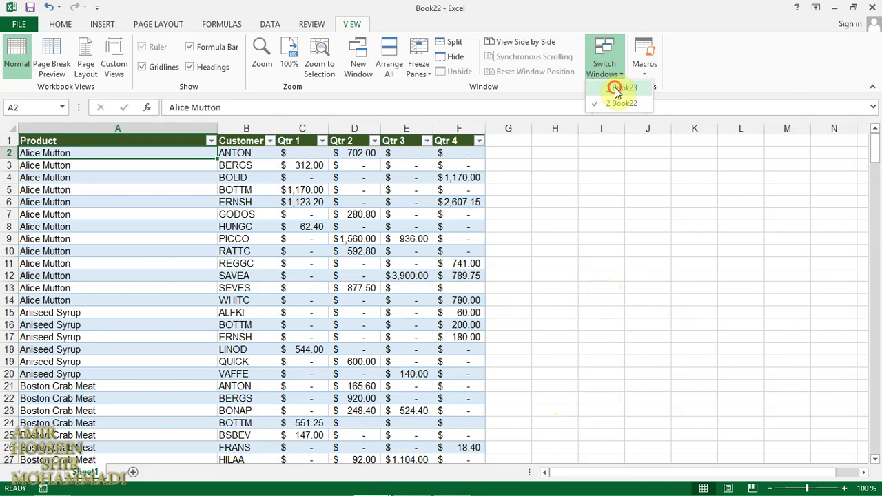
left_click(615, 88)
left_click(484, 248)
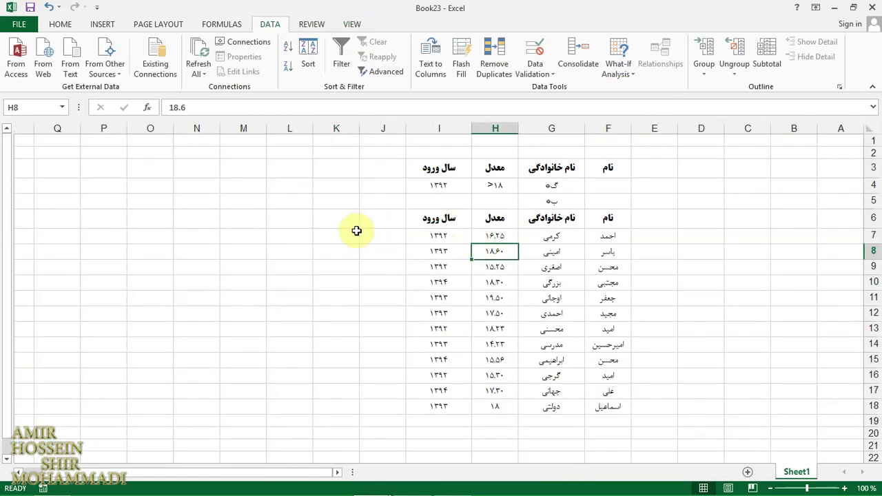
left_click(356, 230)
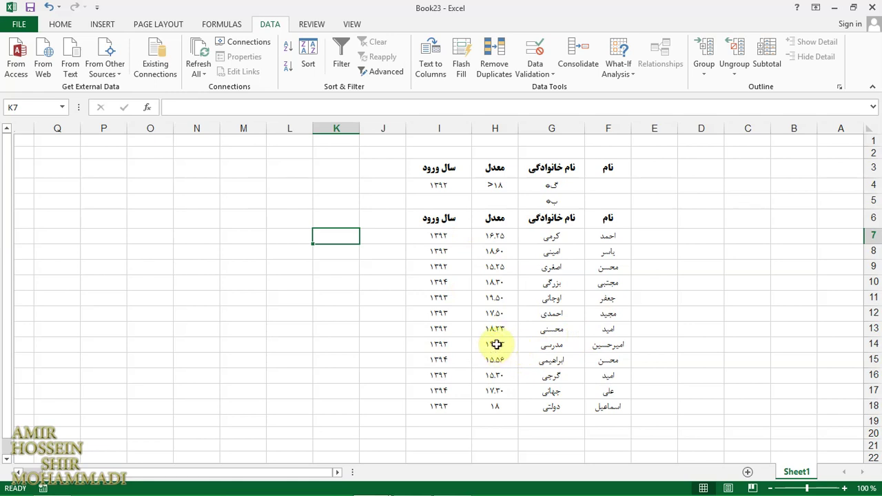
Step: Advanced-filter F6:I18 in place with criteria I3:I4 (entry year 1392), leaving 4 students
left_click(383, 71)
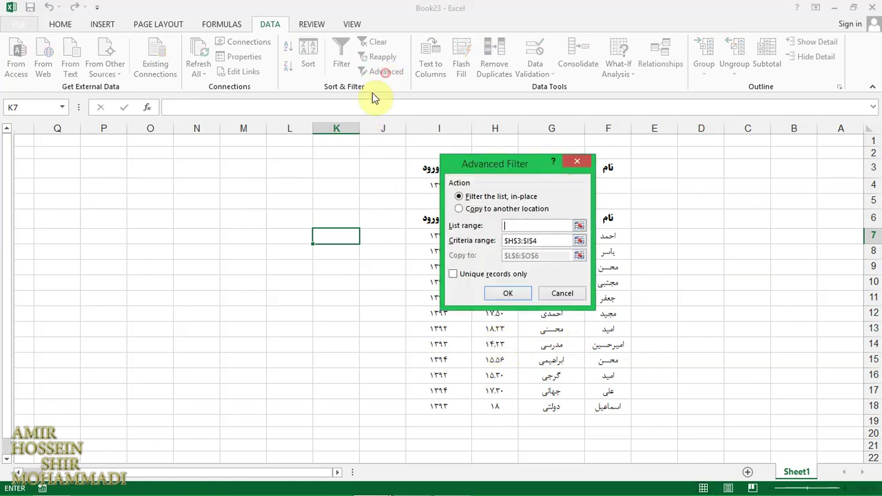
left_click_drag(521, 174, 201, 192)
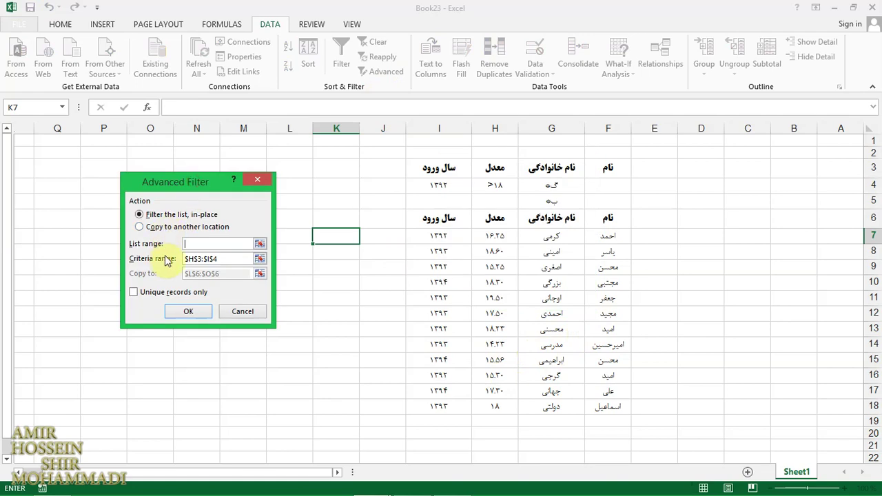
mouse_move(613, 218)
left_mouse_down()
mouse_move(462, 340)
mouse_move(439, 407)
left_mouse_up()
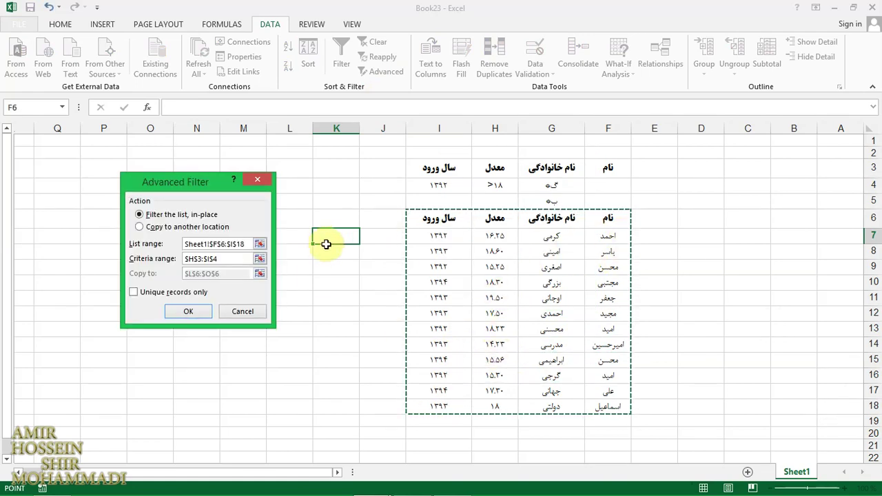
left_click(230, 259)
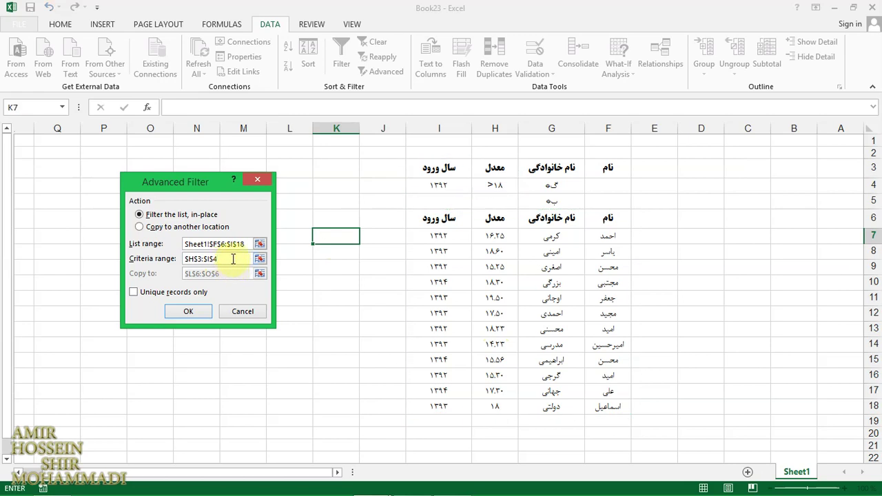
double_click(233, 258)
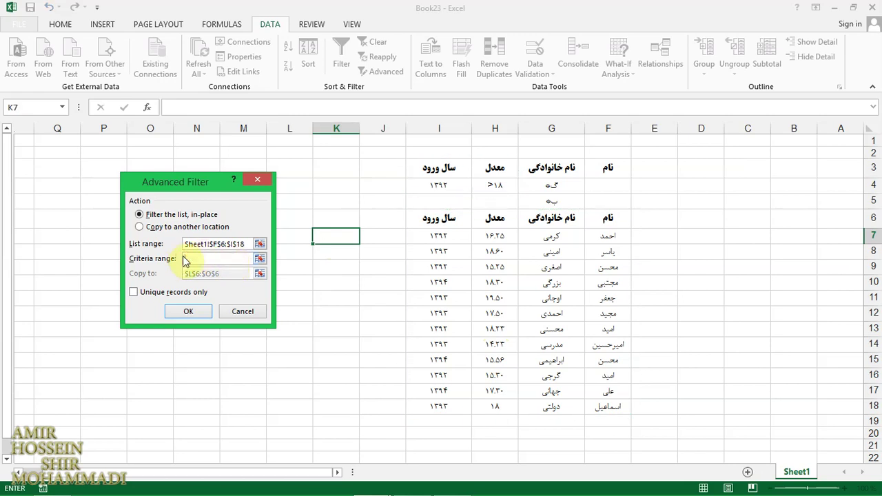
left_click_drag(441, 169, 439, 185)
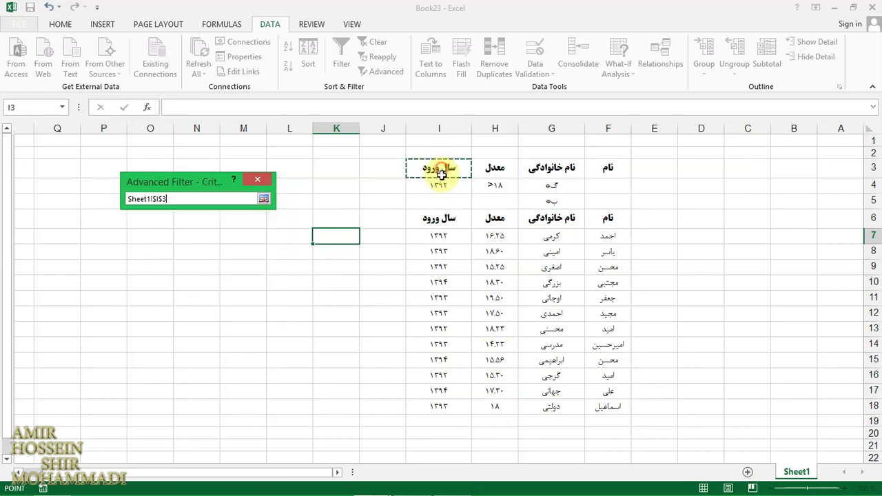
left_click(188, 311)
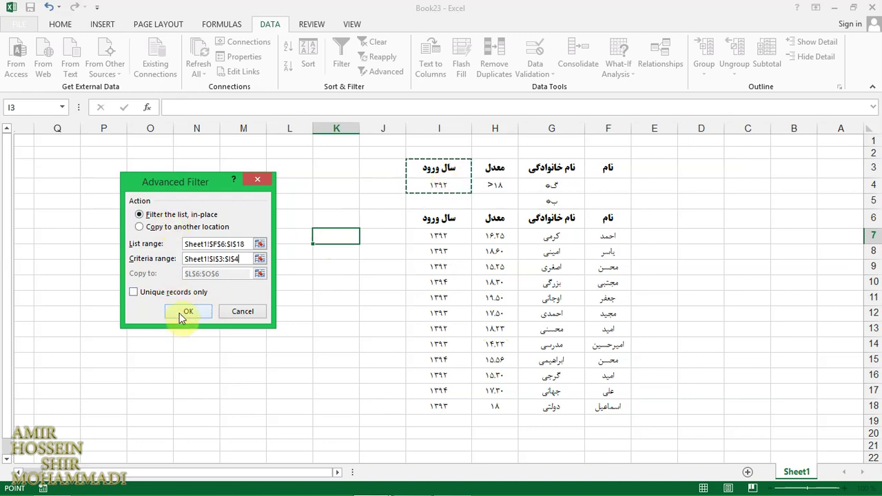
left_click(183, 312)
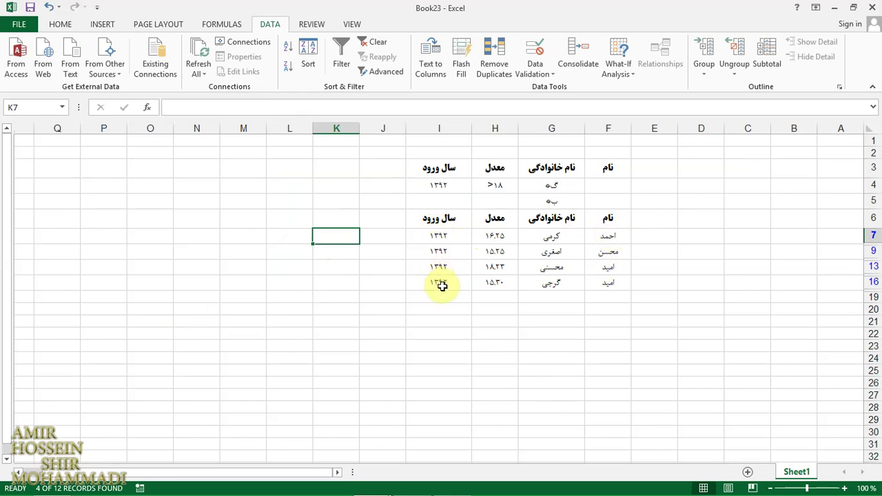
Step: Clear, then filter F6:I18 in place with criteria H3:H4 (average above 18), and clear again
left_click(379, 44)
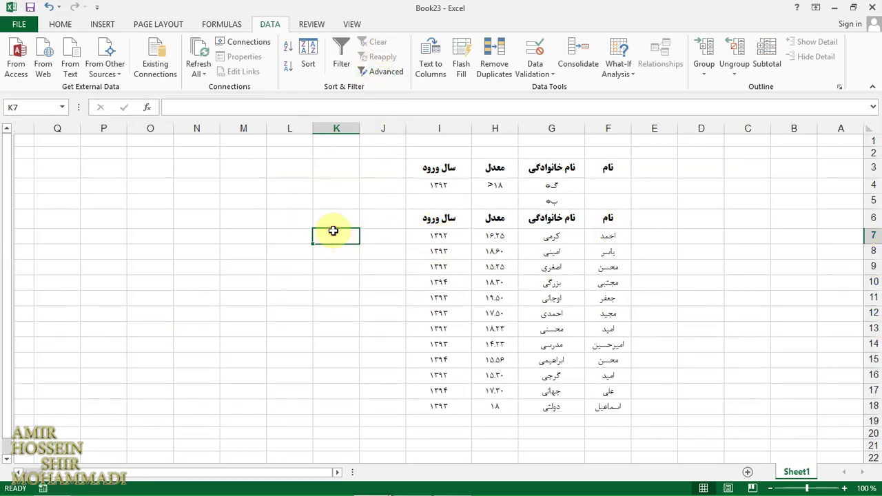
left_click(378, 72)
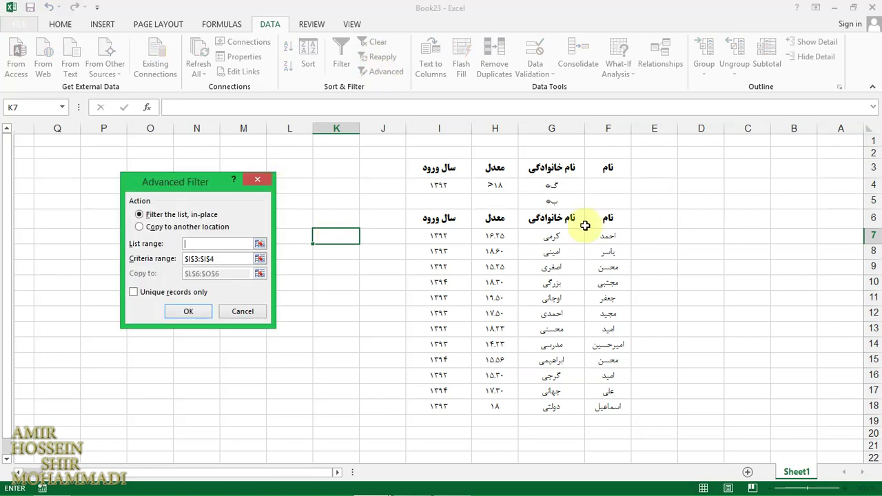
left_click_drag(608, 217, 440, 403)
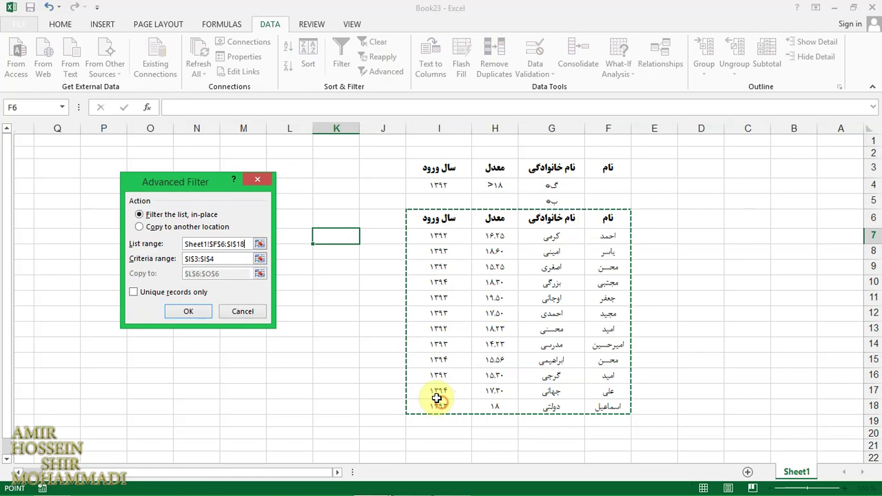
left_click(226, 259)
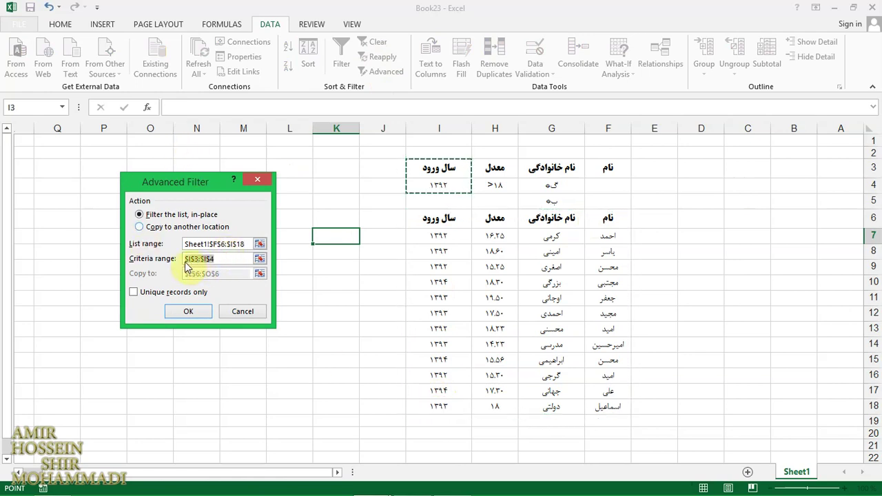
left_click(184, 260)
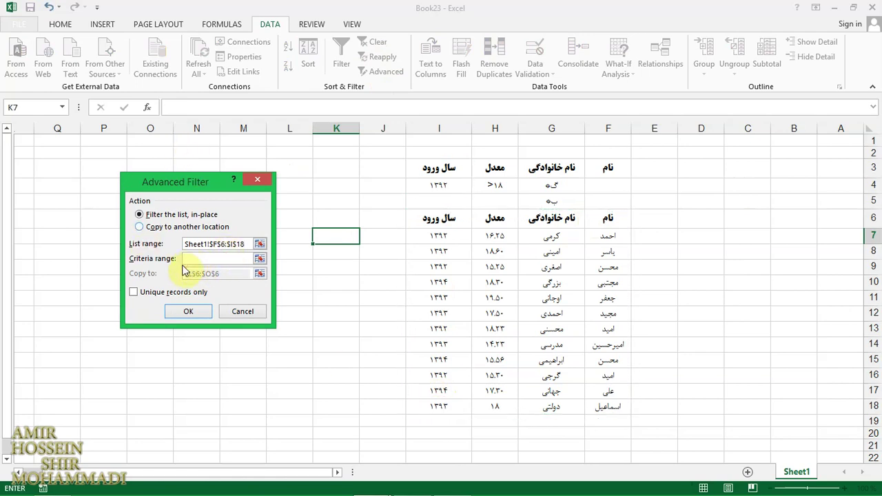
left_click(491, 171)
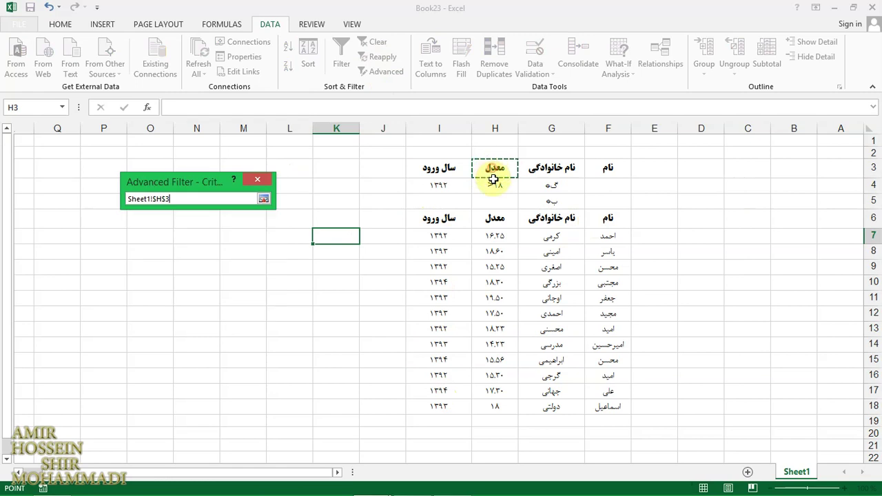
left_click_drag(493, 180, 500, 195)
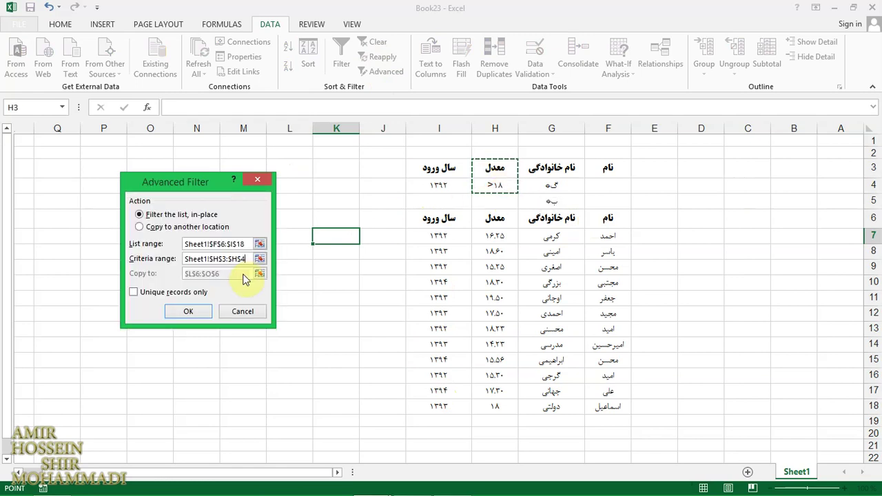
left_click(188, 312)
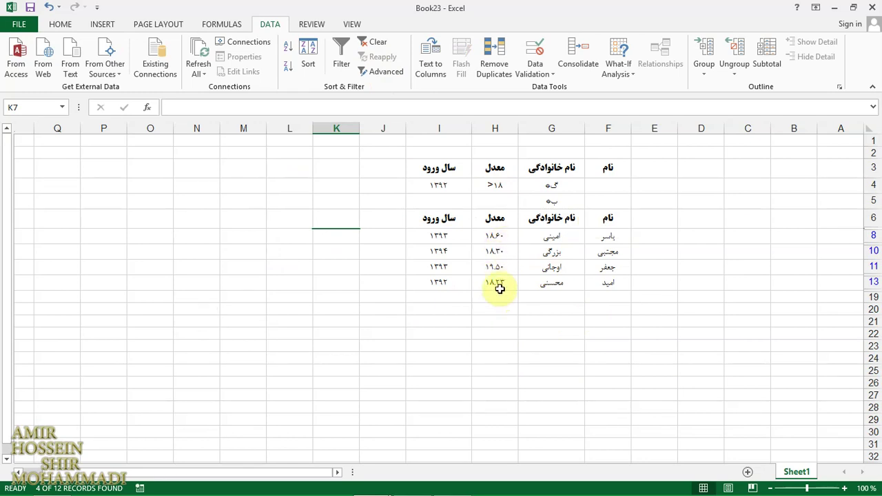
left_click(377, 43)
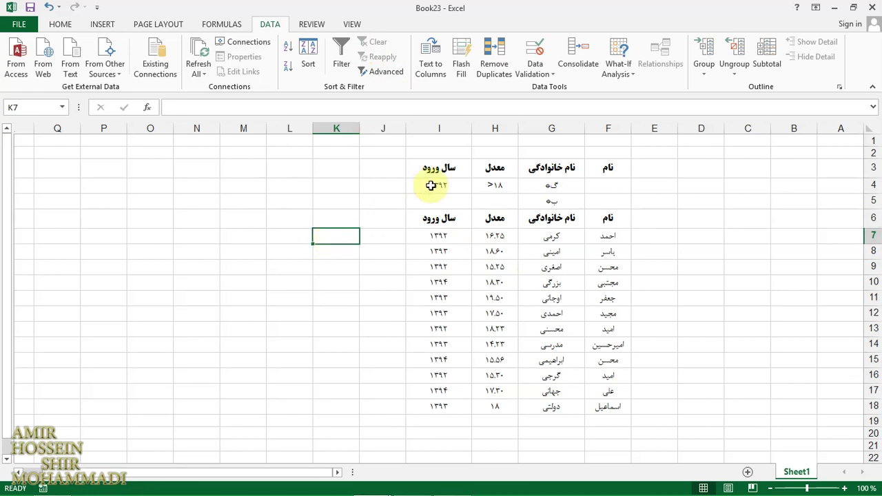
Step: Advanced-filter F6:I18 in place with criteria H3:I4, then clear the filter
left_click(376, 72)
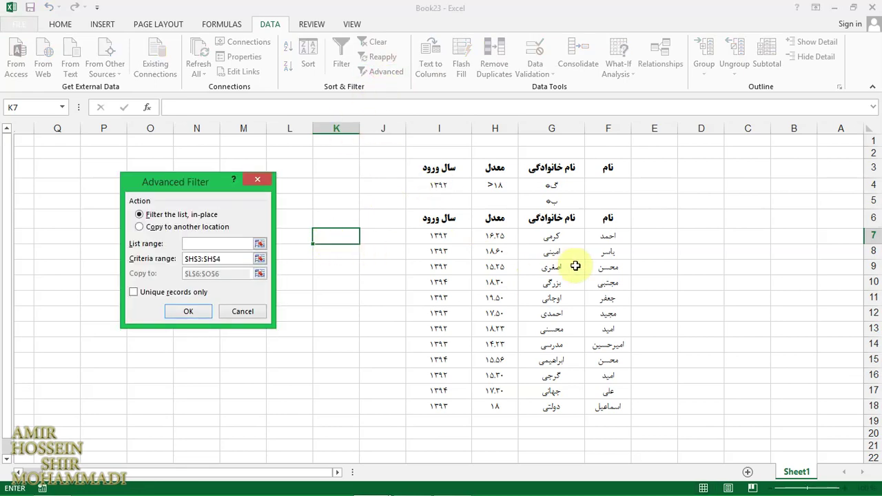
mouse_move(607, 217)
left_mouse_down()
mouse_move(439, 378)
mouse_move(438, 407)
left_mouse_up()
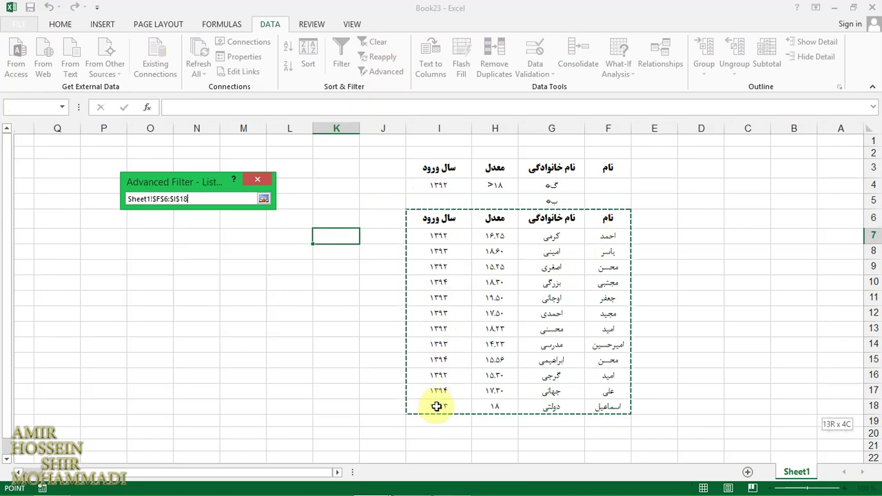
left_click(242, 258)
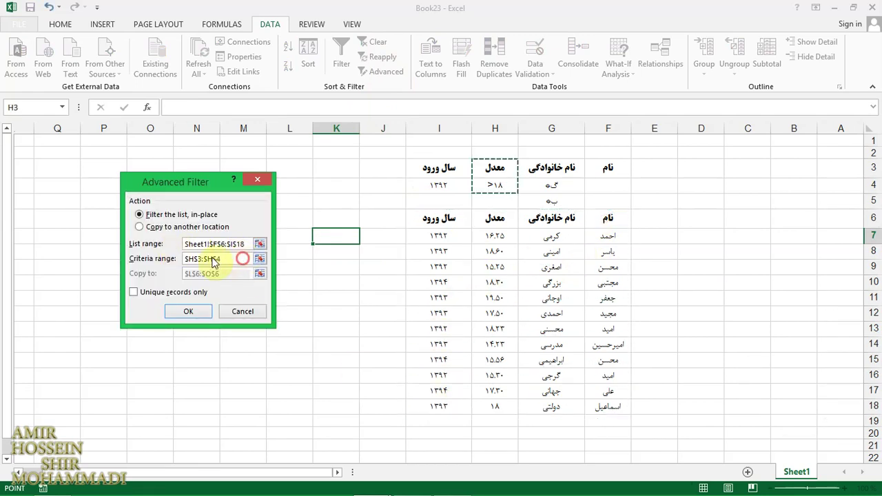
left_click(166, 271)
left_click_drag(214, 258, 187, 253)
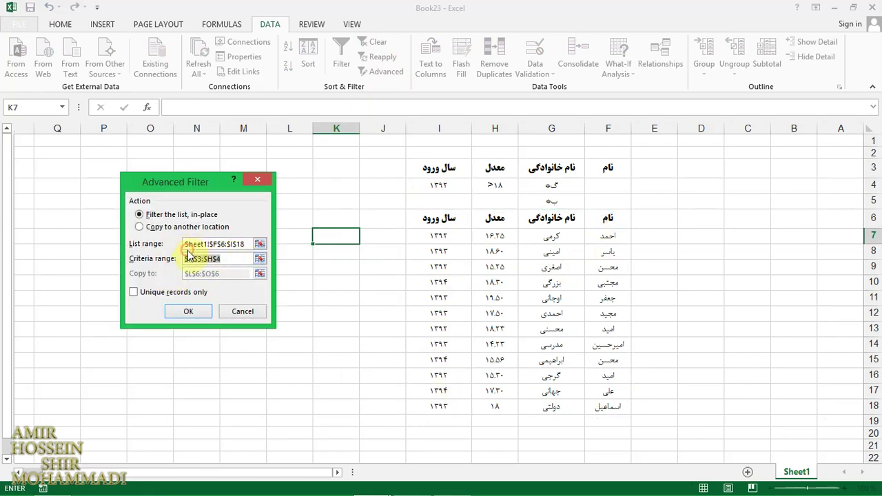
left_click_drag(494, 171, 445, 184)
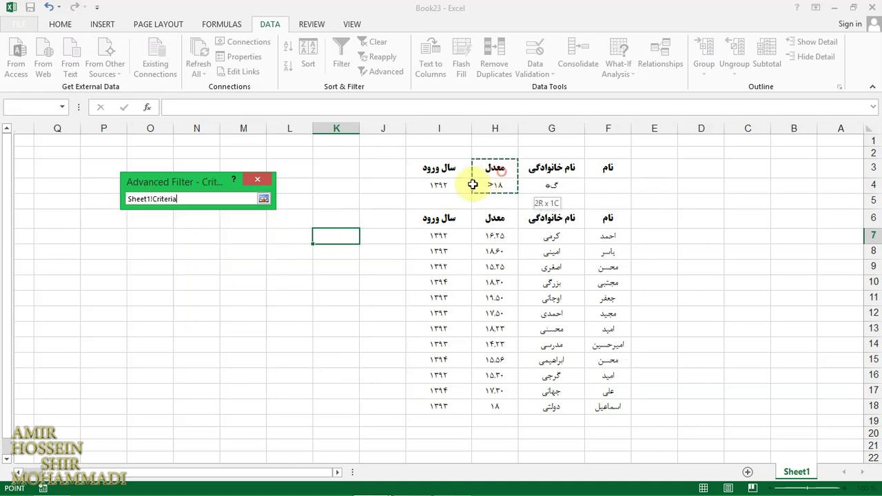
left_click(187, 310)
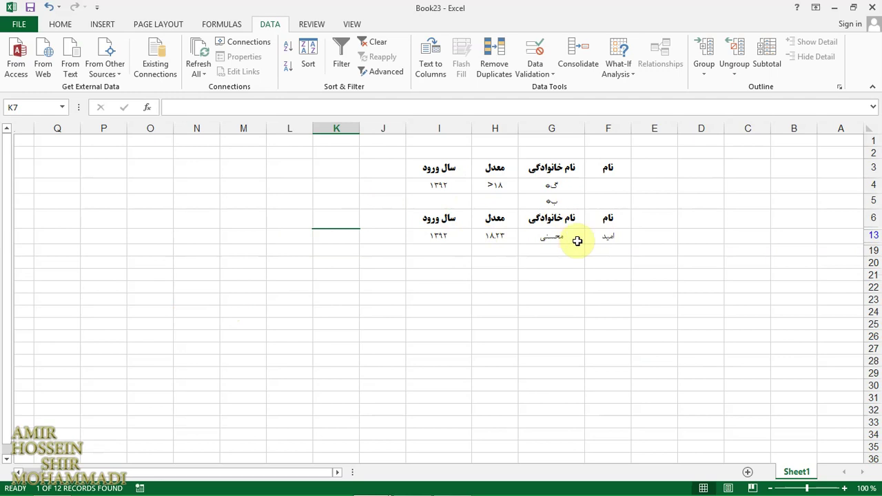
left_click(377, 44)
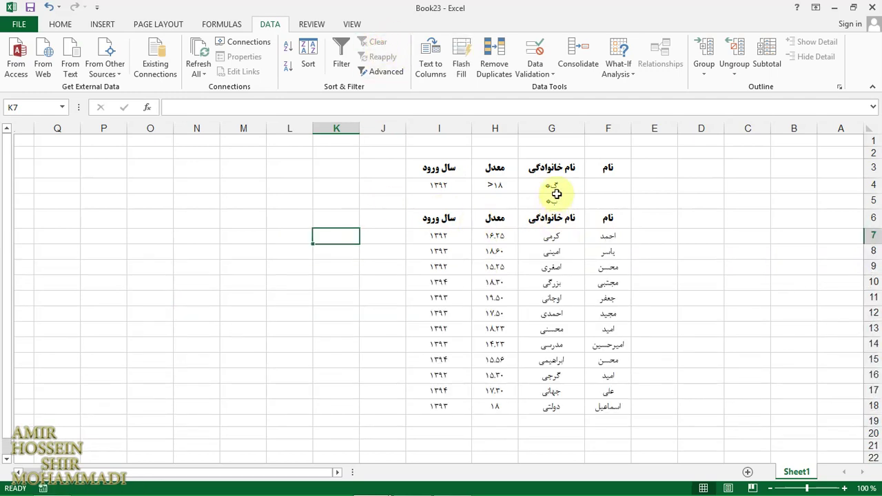
Step: Advanced-filter F6:I18 in place with family-name criteria G3:G5, leaving 2 of 12 students
left_click(377, 72)
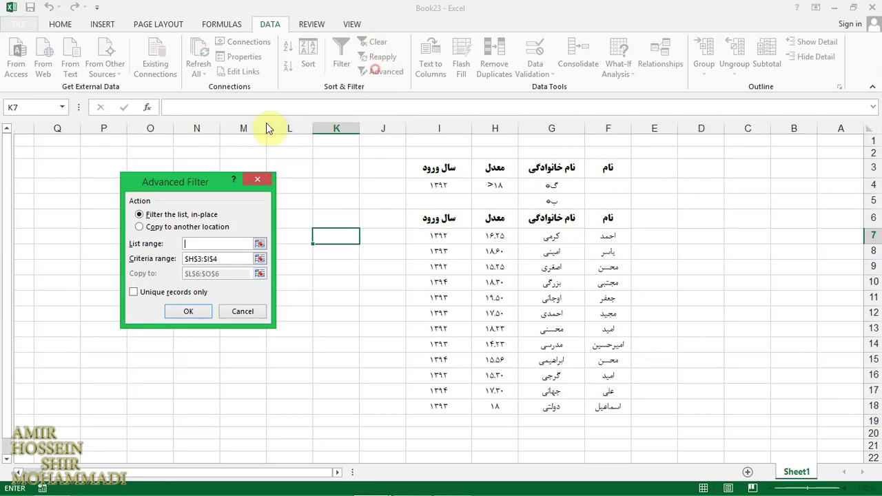
left_click_drag(610, 221, 441, 404)
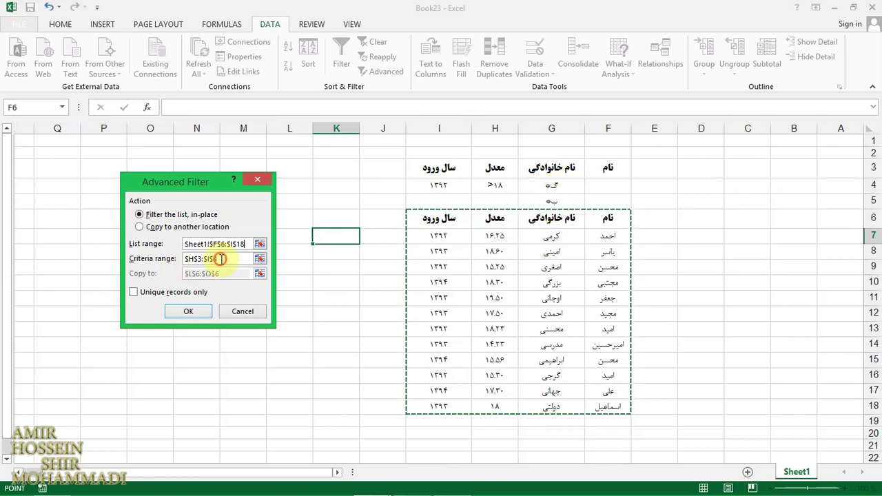
left_click_drag(220, 259, 183, 260)
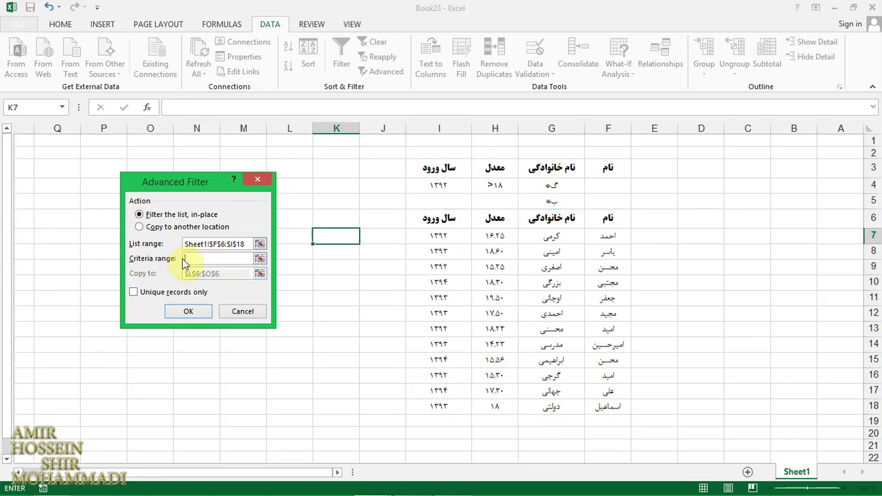
left_click_drag(551, 168, 553, 198)
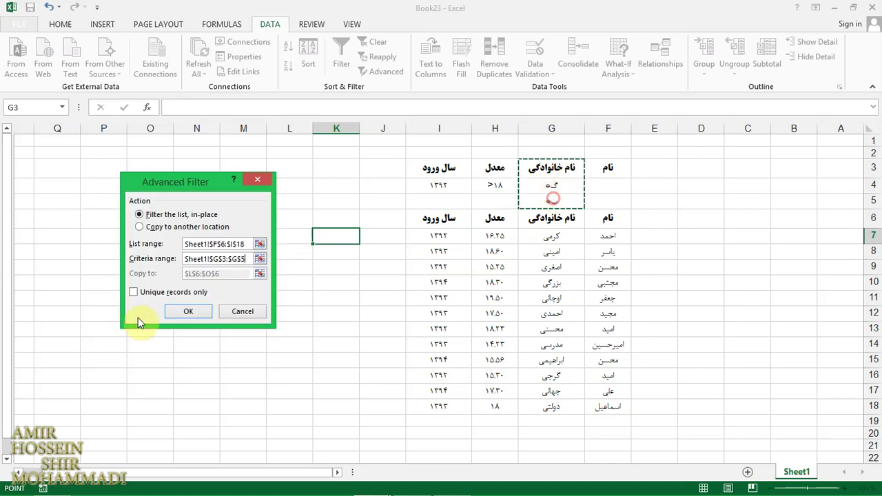
left_click(185, 314)
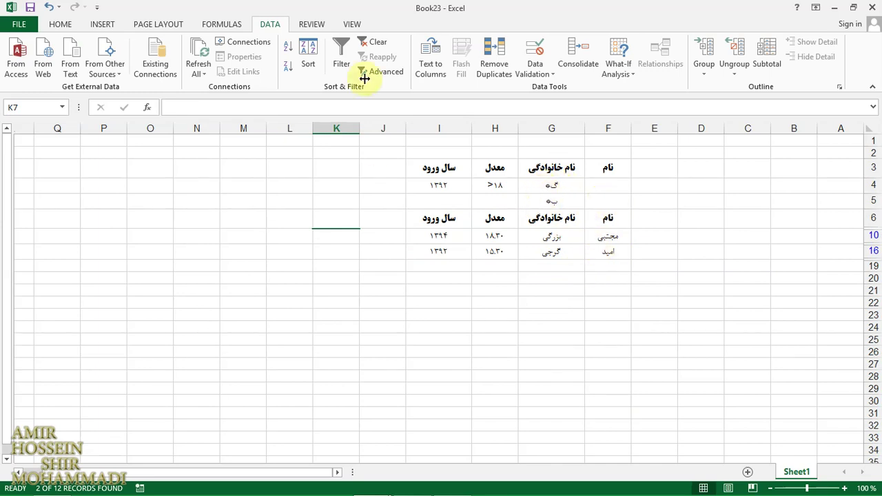
Step: Clear the filter and set Advanced Filter to copy elsewhere, list F6:I18, criteria I3:I4
left_click(373, 45)
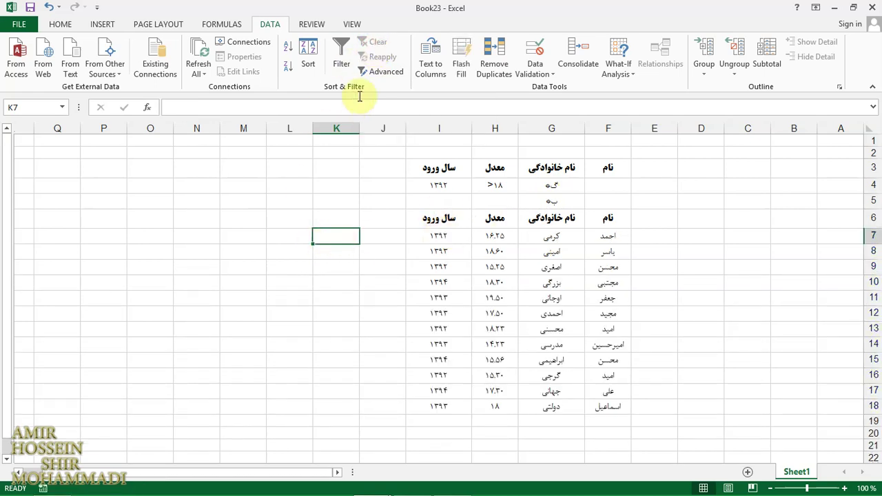
left_click(370, 76)
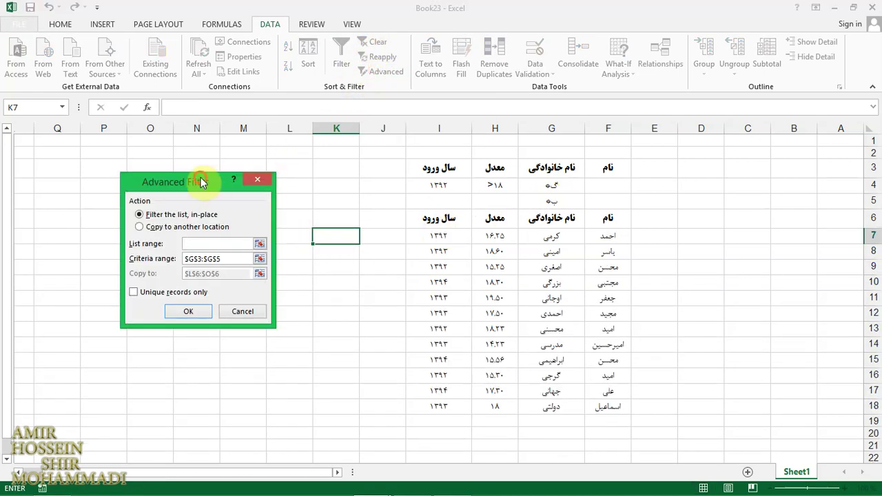
left_click_drag(202, 181, 173, 87)
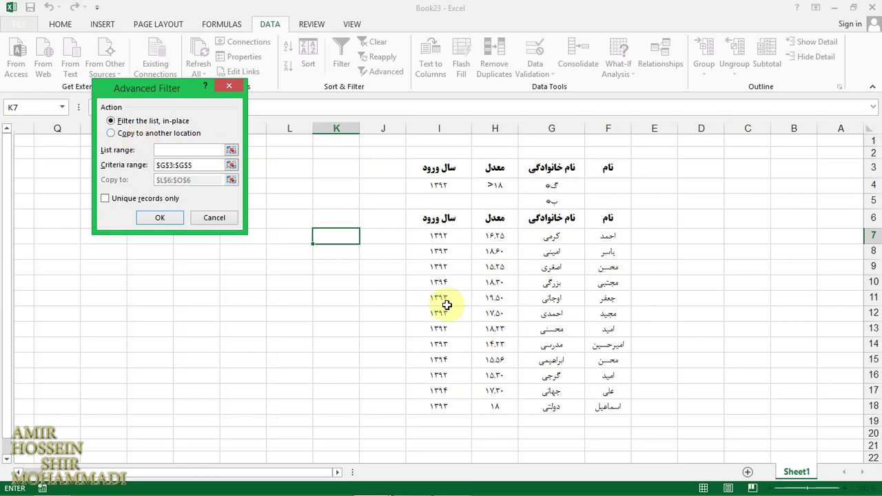
left_click(112, 133)
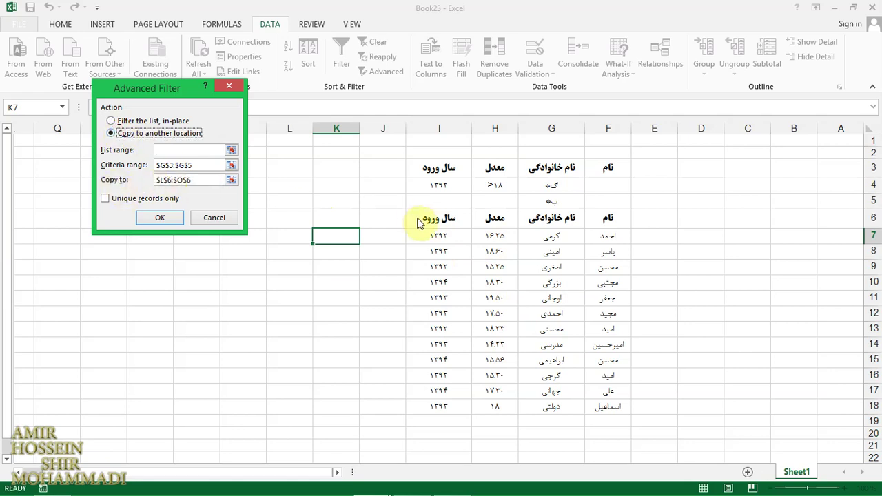
left_click(190, 158)
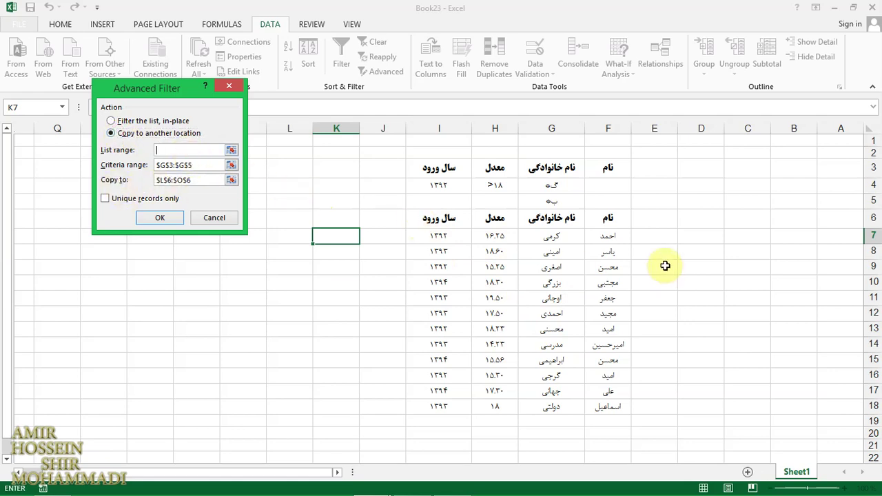
mouse_move(612, 220)
left_mouse_down()
mouse_move(457, 296)
mouse_move(429, 380)
mouse_move(399, 347)
mouse_move(425, 391)
mouse_move(420, 405)
left_mouse_up()
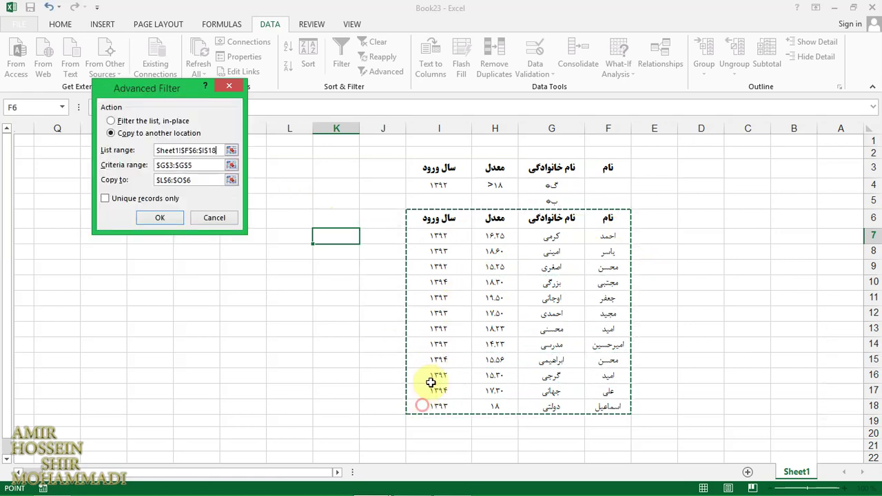
left_click(196, 161)
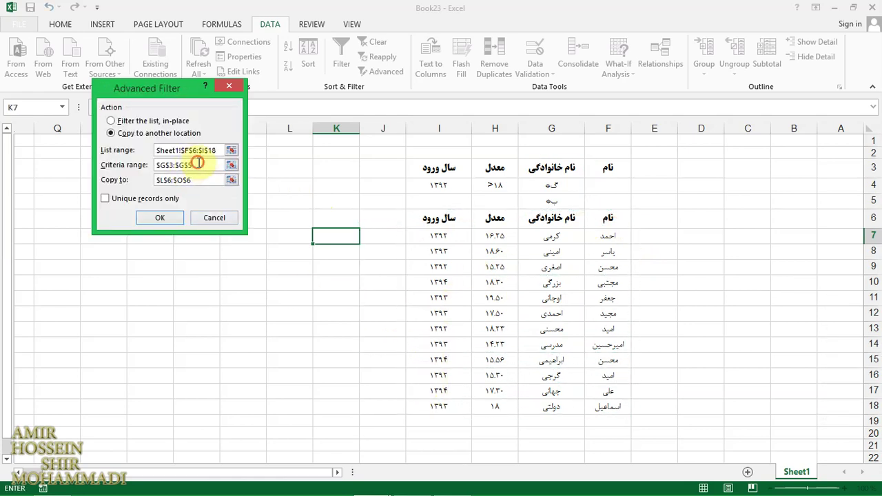
left_click_drag(198, 163, 155, 164)
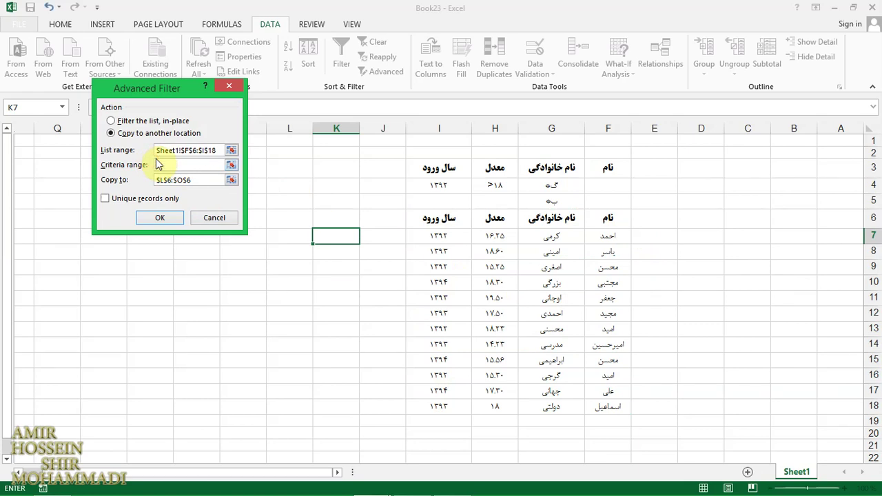
left_click_drag(421, 170, 437, 184)
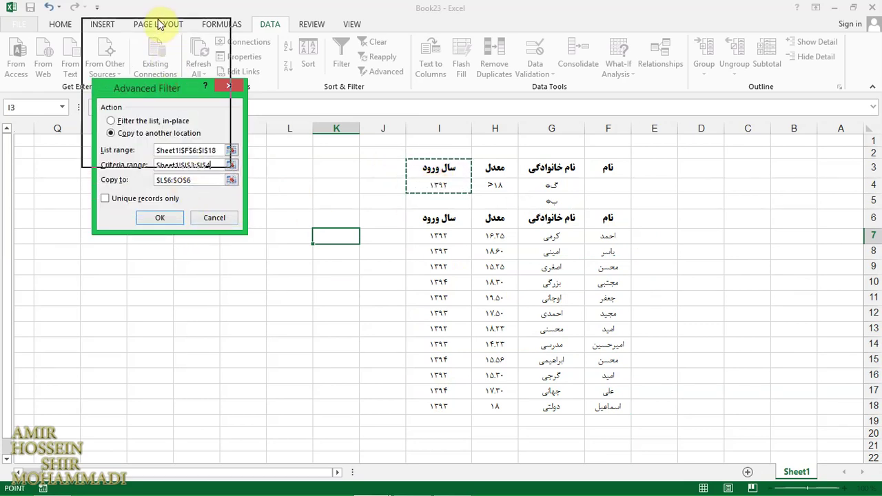
Step: Set the Copy to range K7:N7, restore criteria I3:I4, and copy the 4 matching students
left_click_drag(172, 88, 160, 17)
left_click(321, 236)
left_click_drag(304, 237, 213, 239)
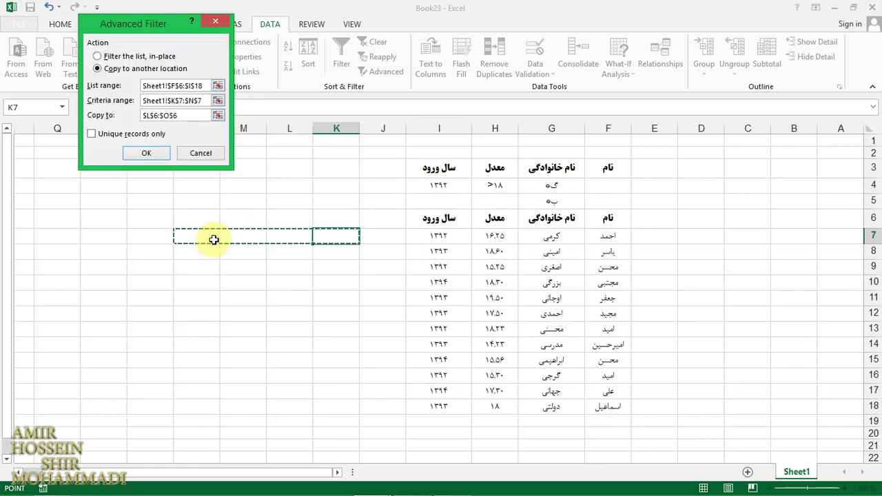
left_click(204, 100)
left_click_drag(184, 101, 140, 103)
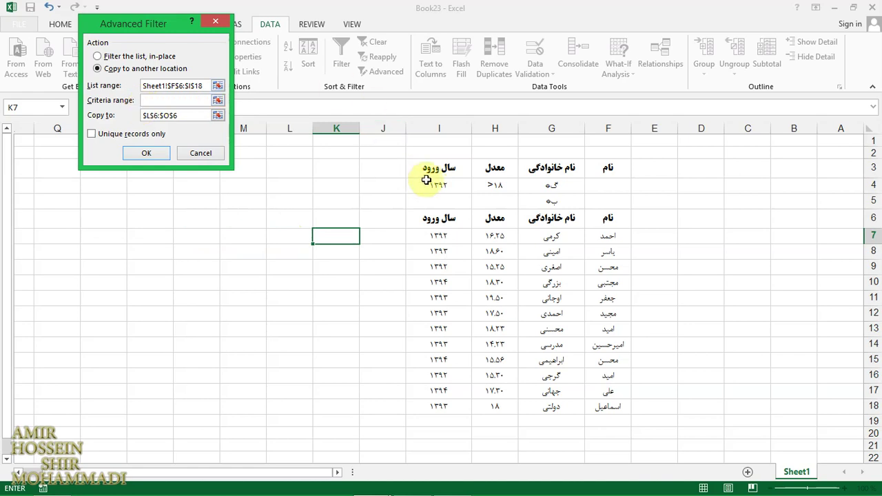
left_click_drag(427, 172, 421, 195)
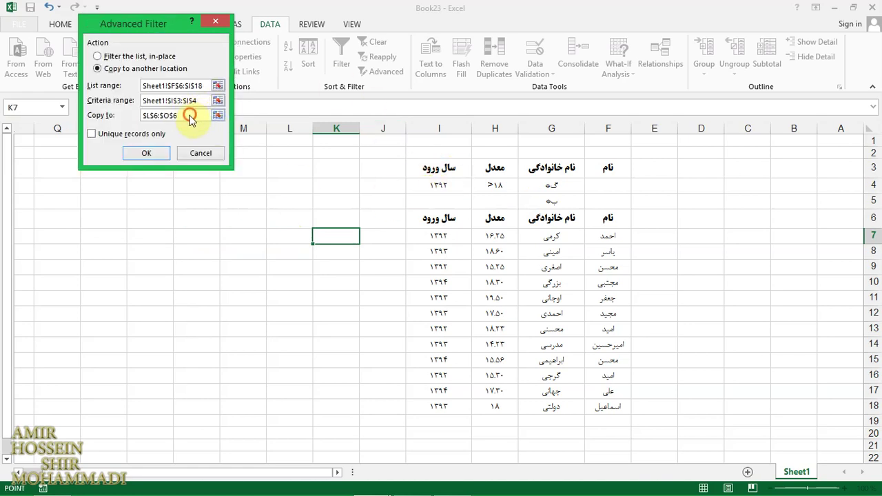
left_click_drag(192, 115, 138, 118)
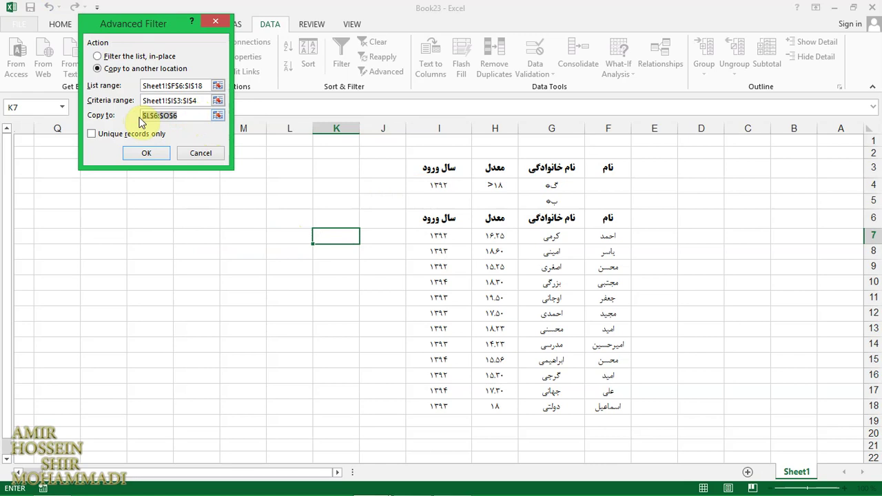
left_click_drag(329, 235, 201, 238)
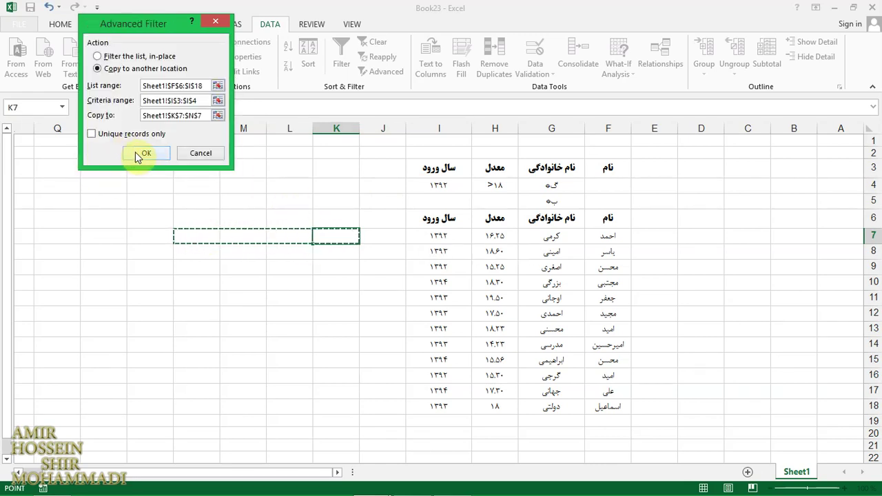
left_click(135, 151)
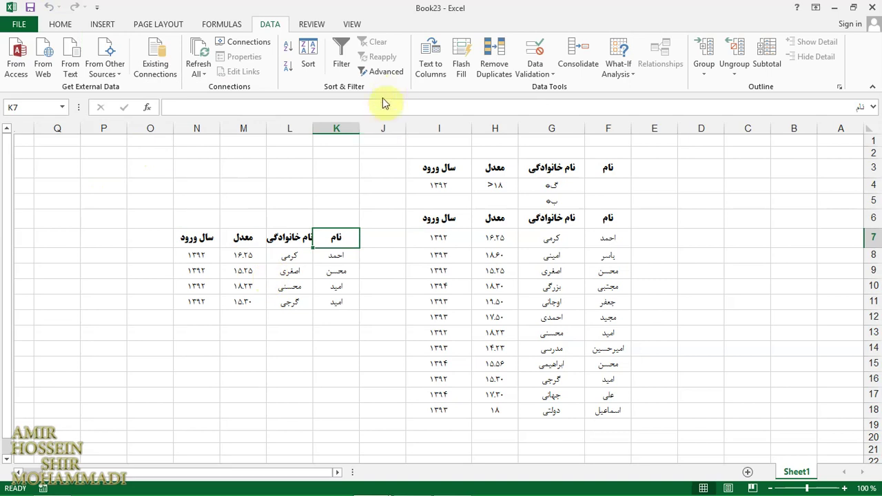
Step: Reopen Data > Advanced, prefilled with list F6:I18 and criteria I3:I4
left_click(377, 72)
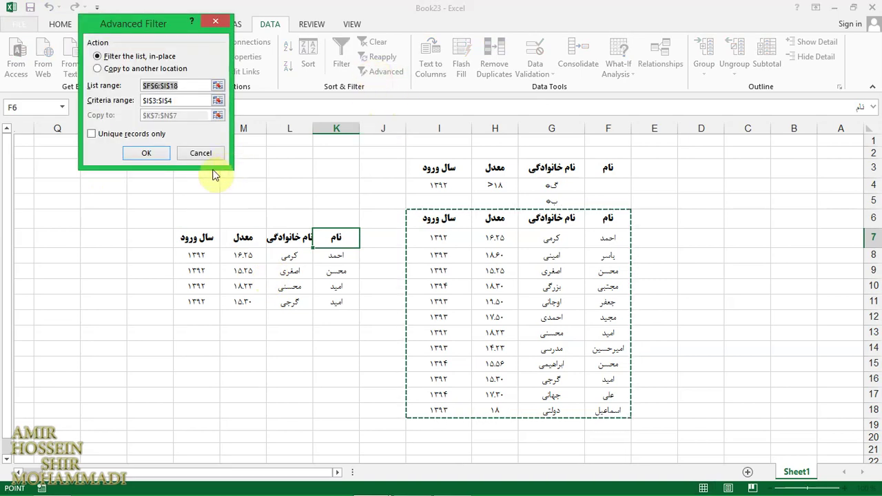